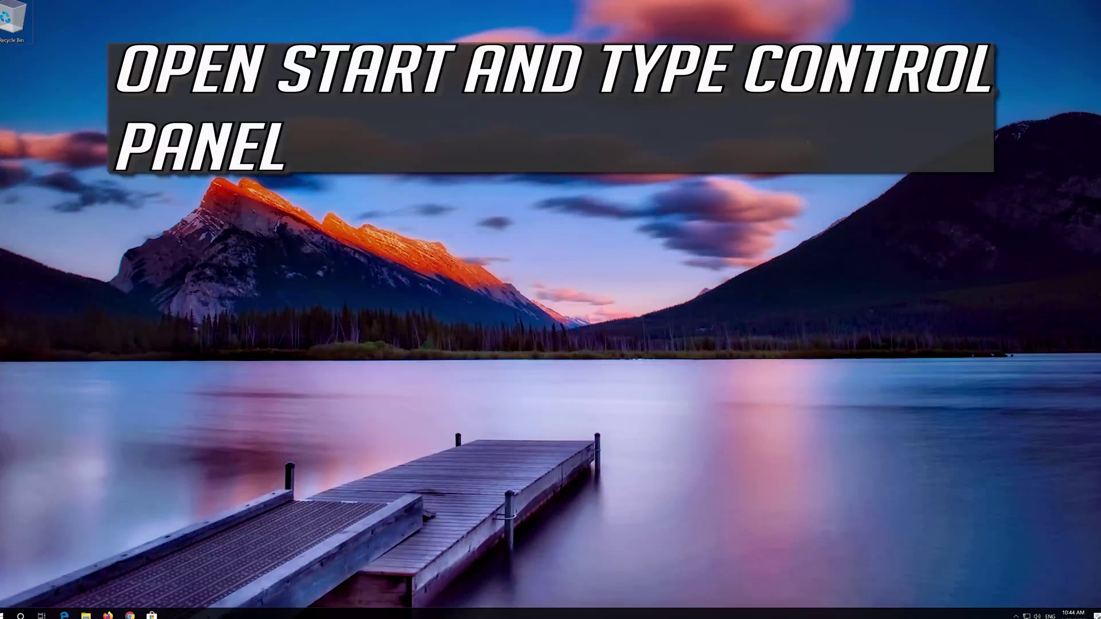
Open the Sound settings from the Hardware and Sound category of Control Panel
type("control panel")
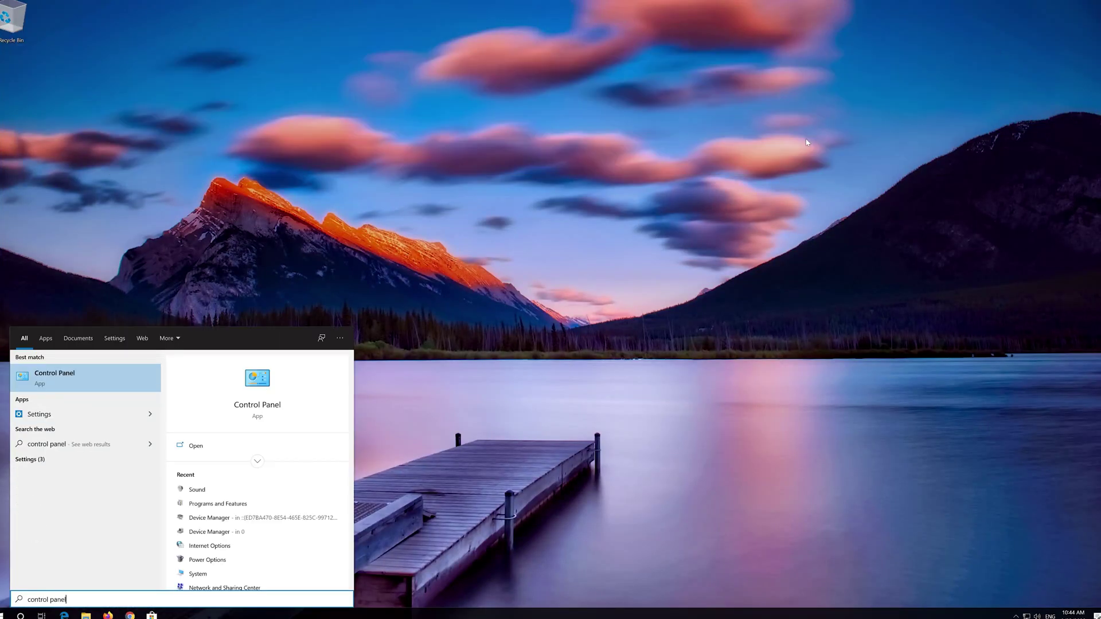
left_click(67, 377)
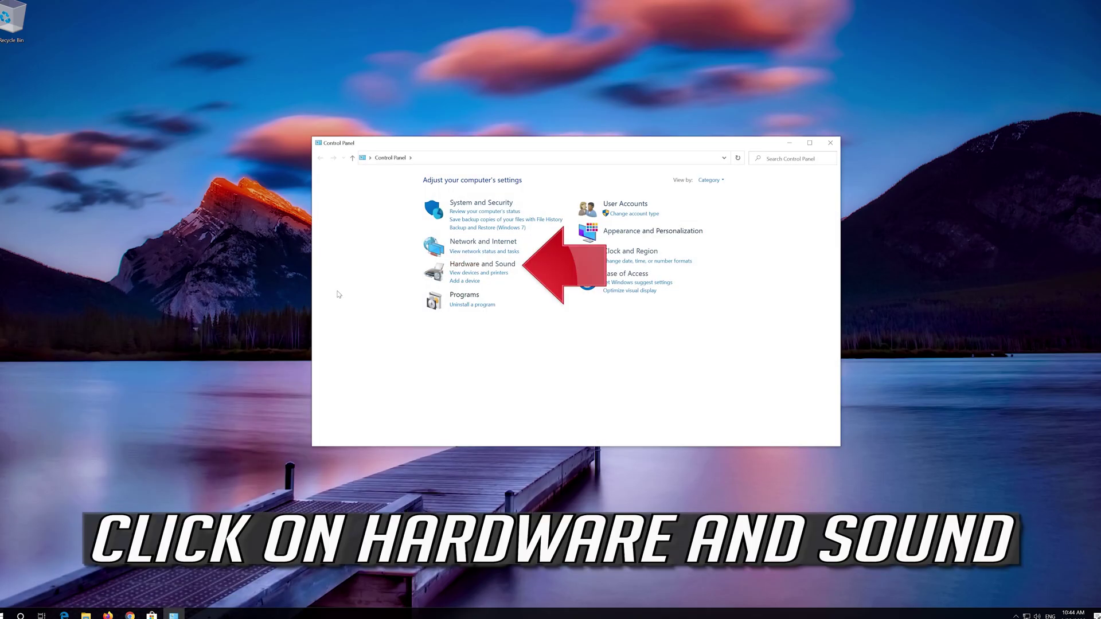
left_click(462, 267)
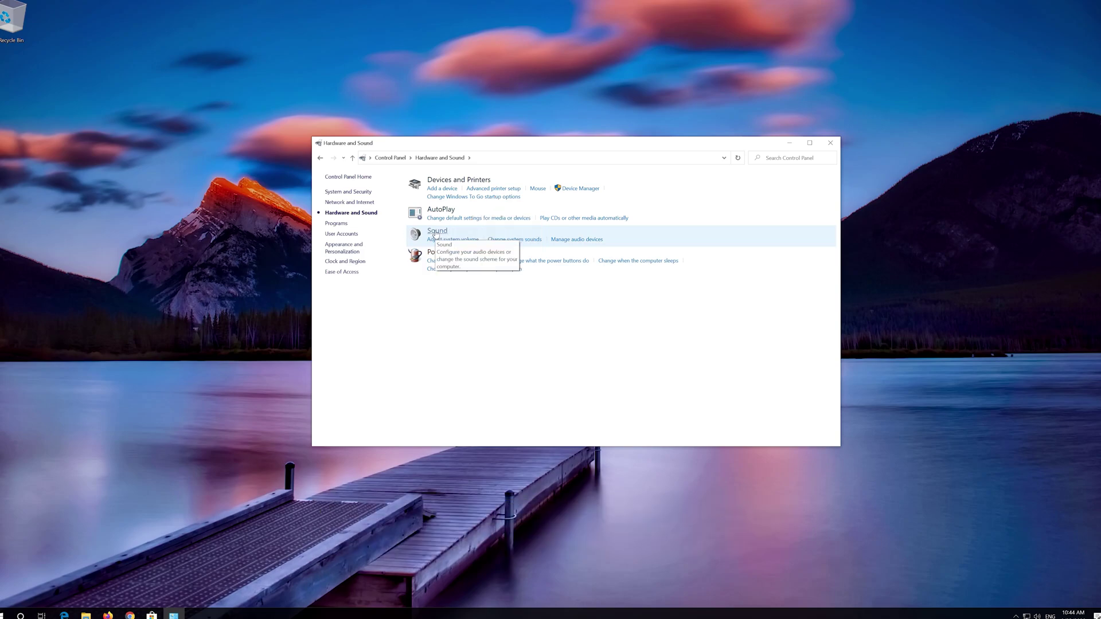
left_click(435, 232)
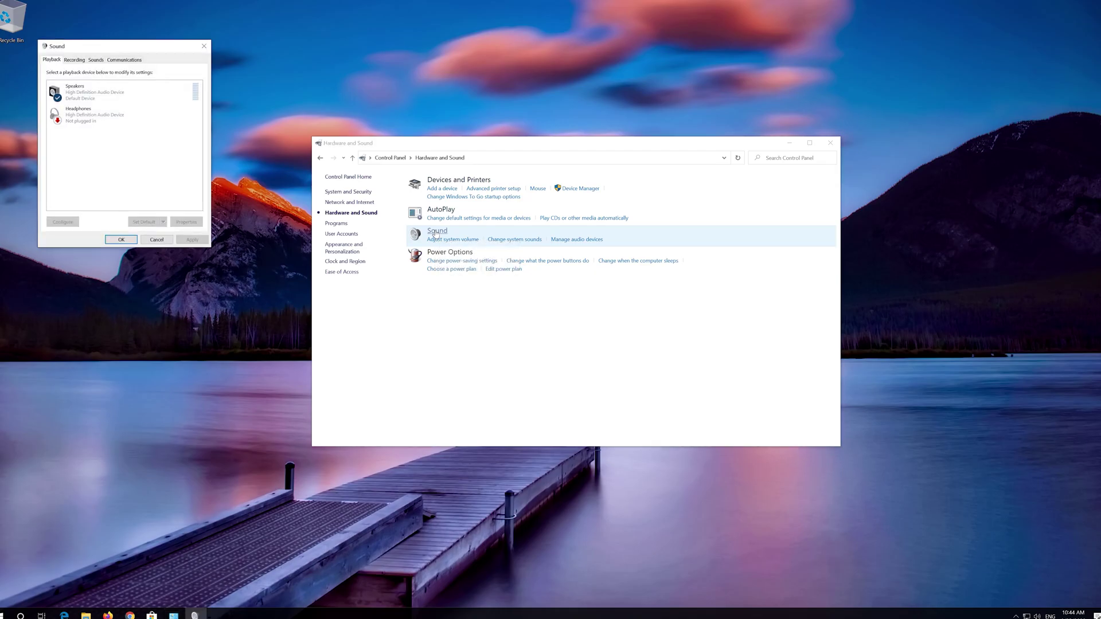
left_click_drag(114, 48, 503, 163)
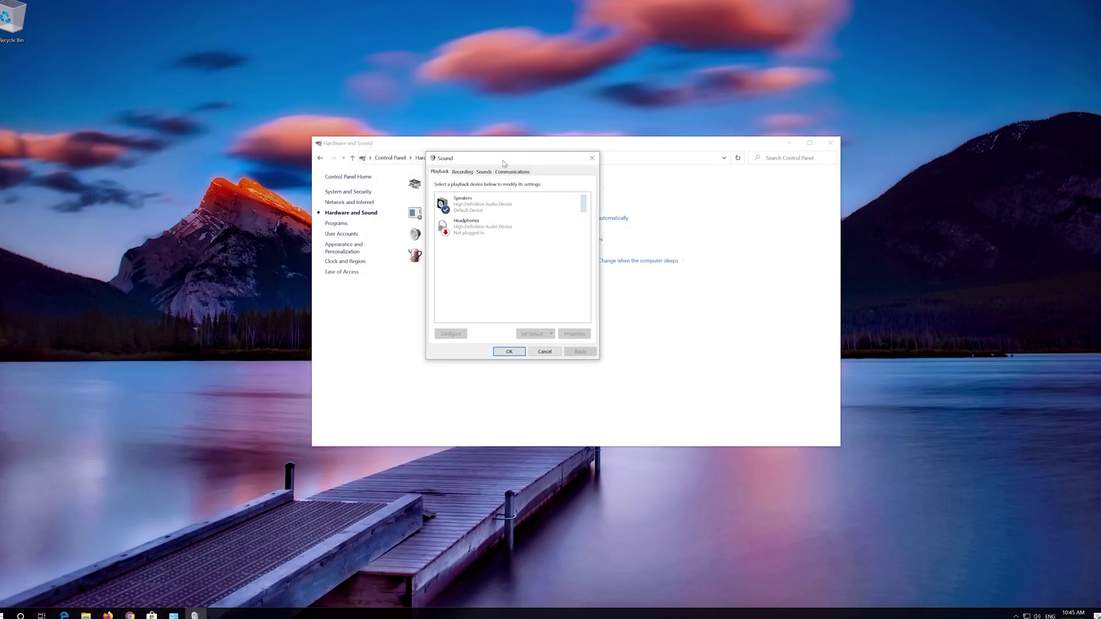
Raise the recording level of the default microphone to 76 and confirm the sound settings
left_click(465, 172)
left_click(467, 202)
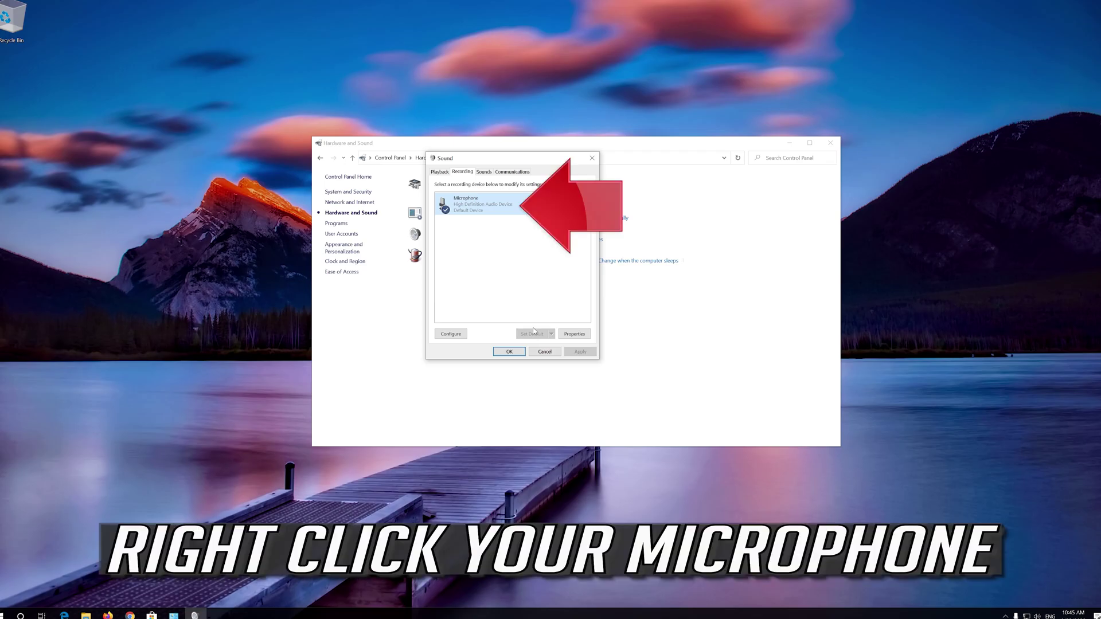
right_click(490, 210)
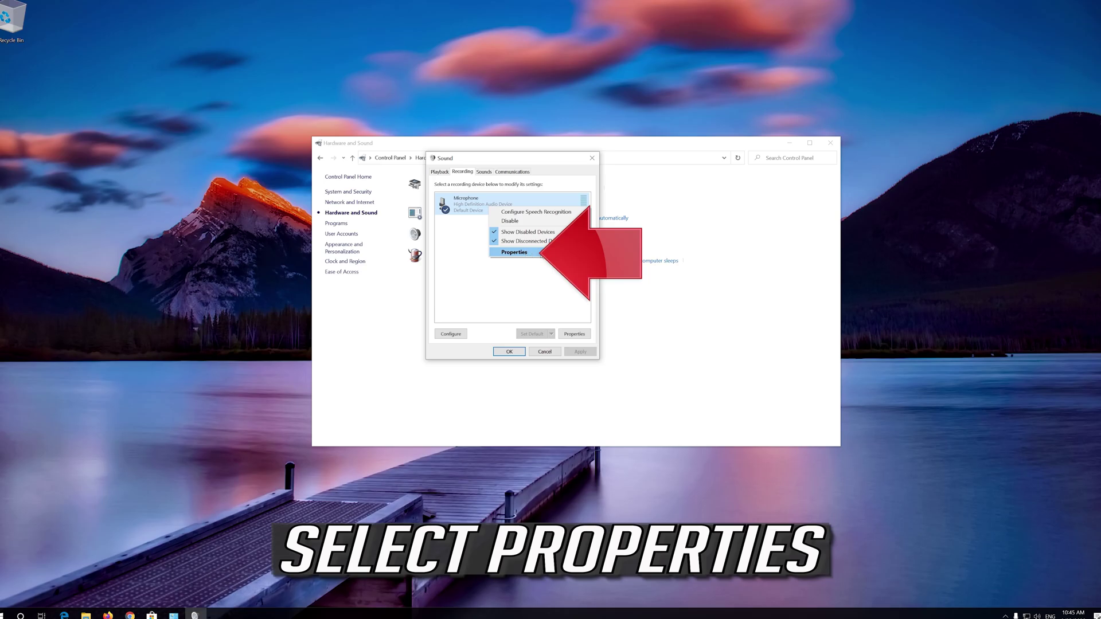
left_click(542, 252)
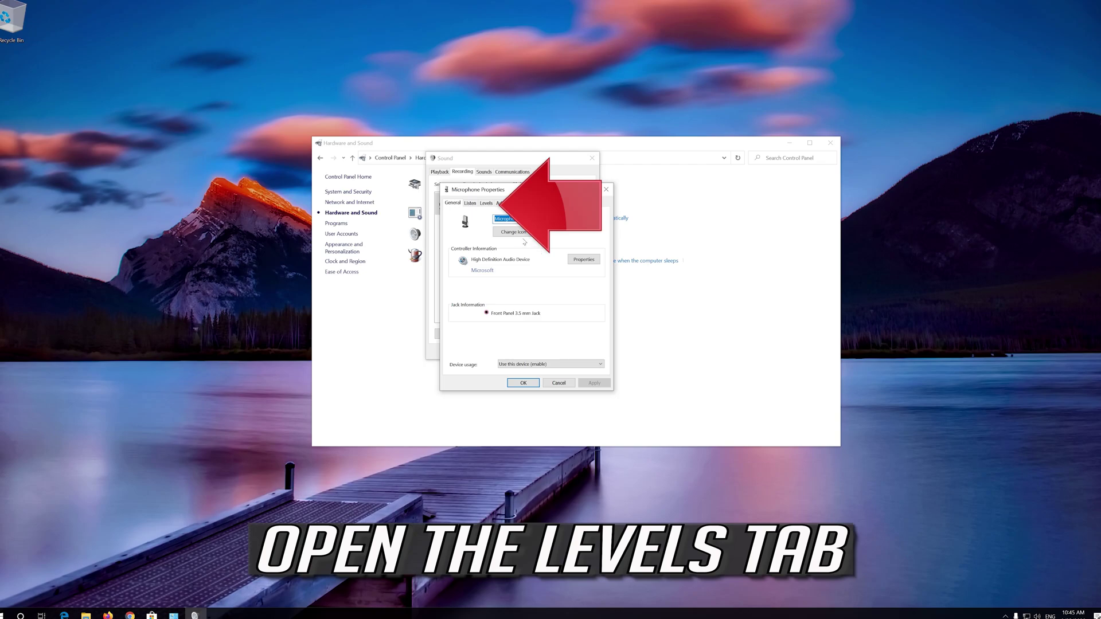
left_click(485, 203)
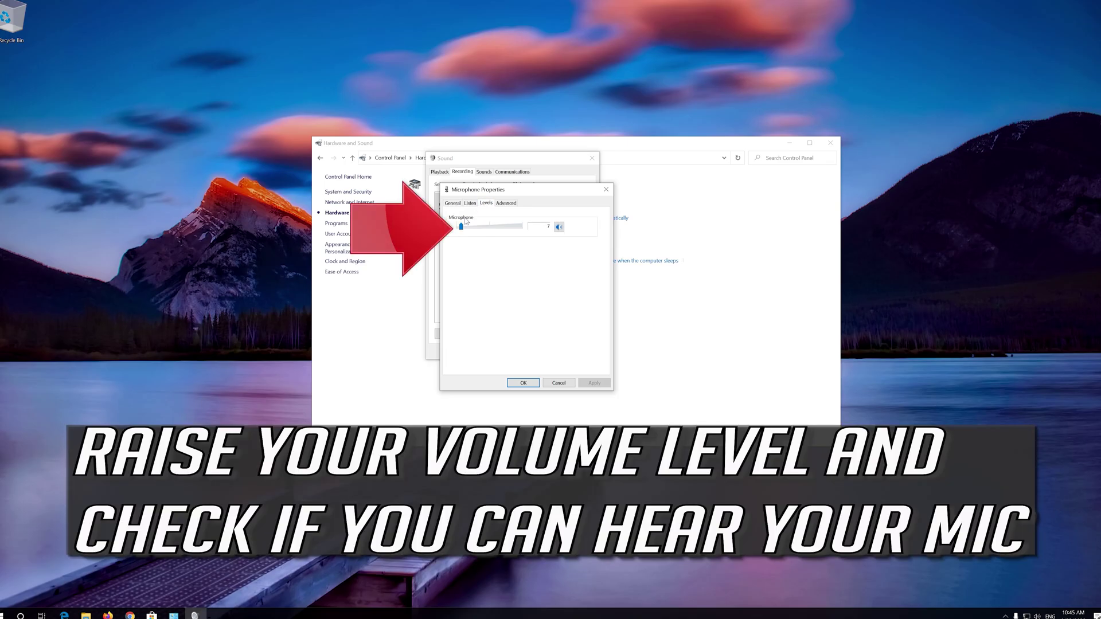
left_click_drag(463, 231, 509, 231)
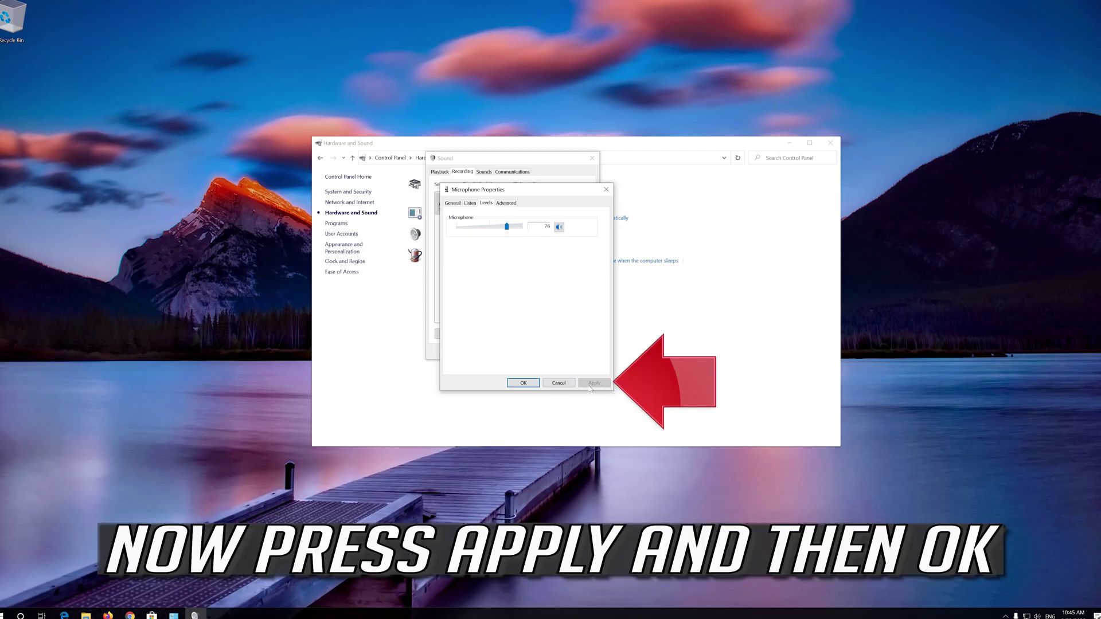
left_click(513, 382)
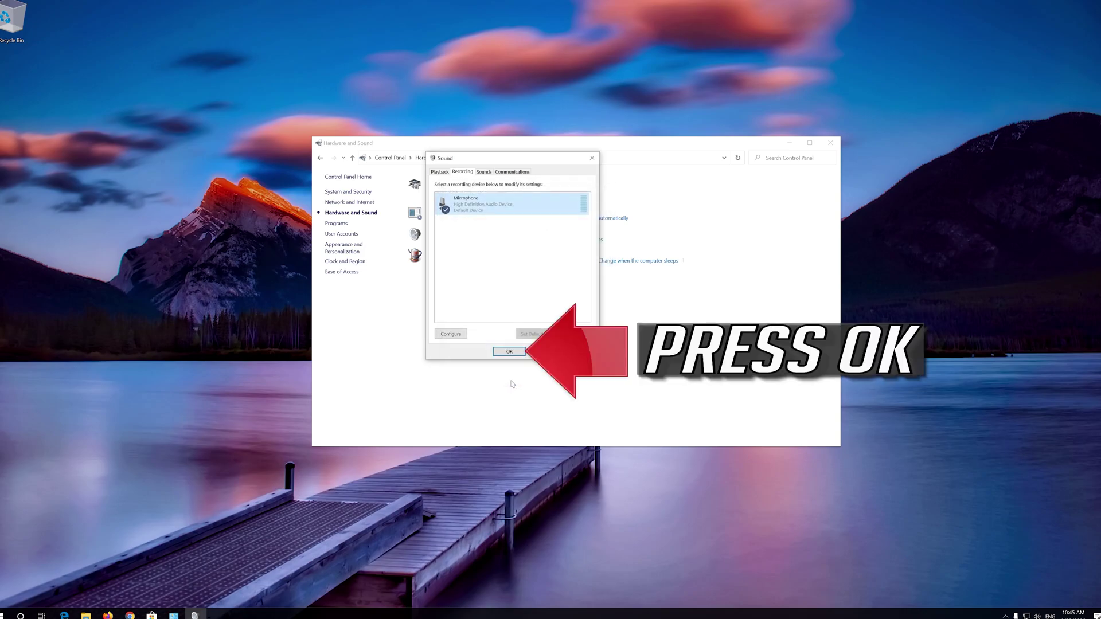
left_click(504, 352)
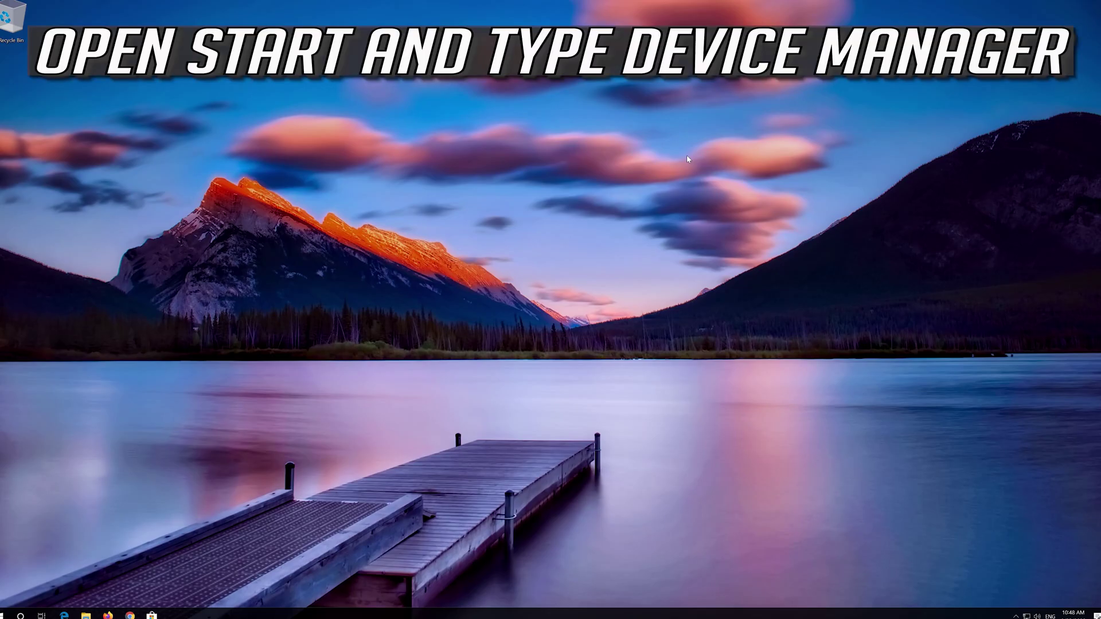
Open Device Manager and move its window to the middle of the desktop
key("super")
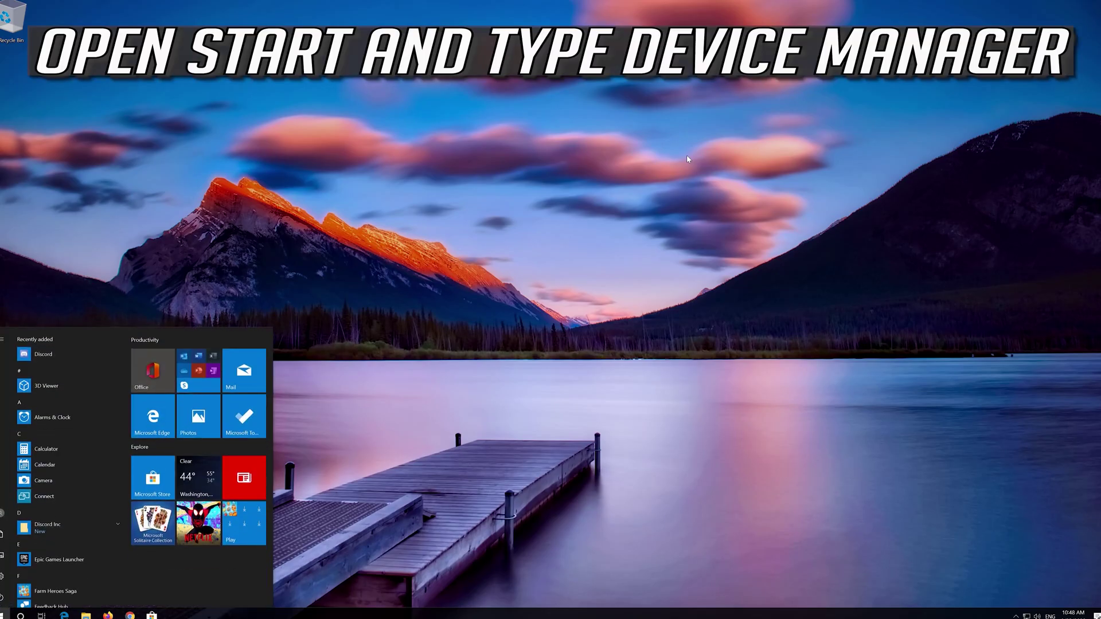
key("super")
key("super")
type("device manager")
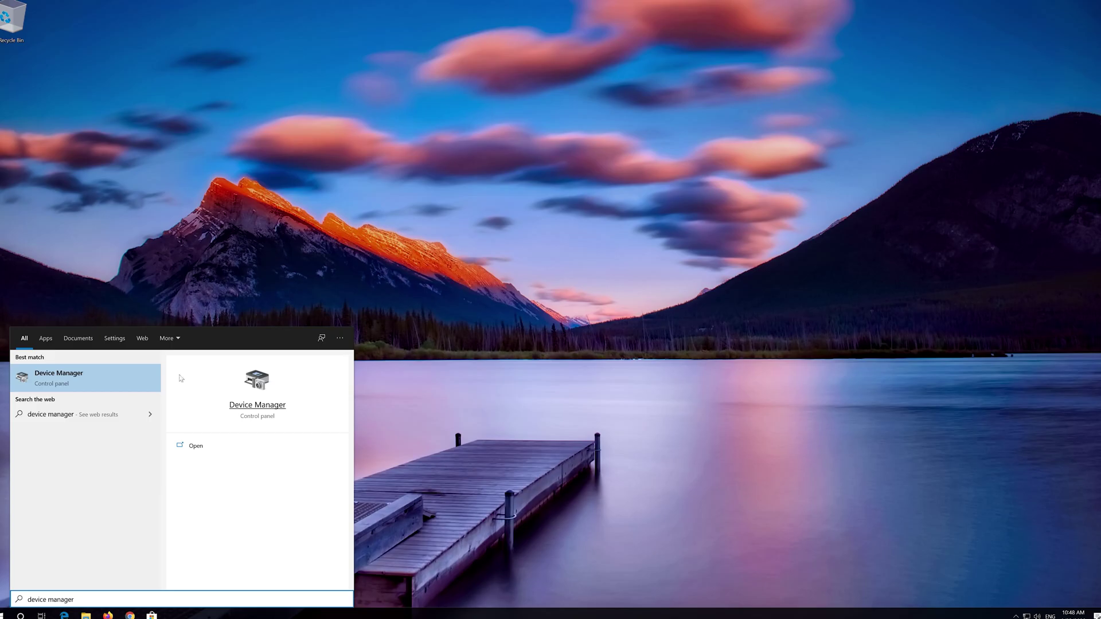
left_click(76, 377)
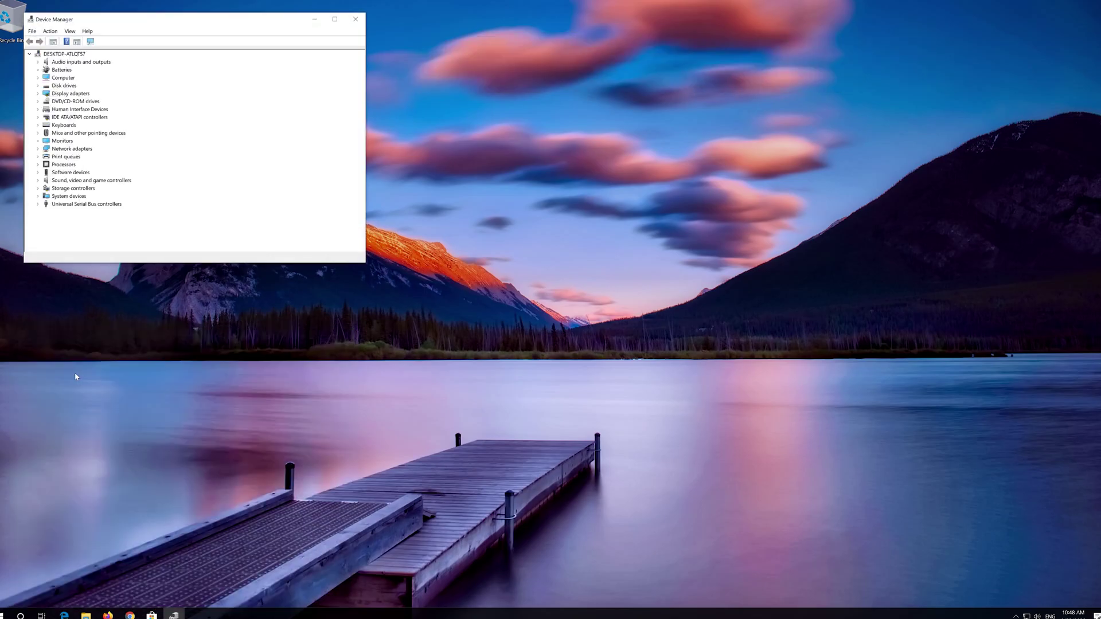
left_click_drag(183, 25, 541, 154)
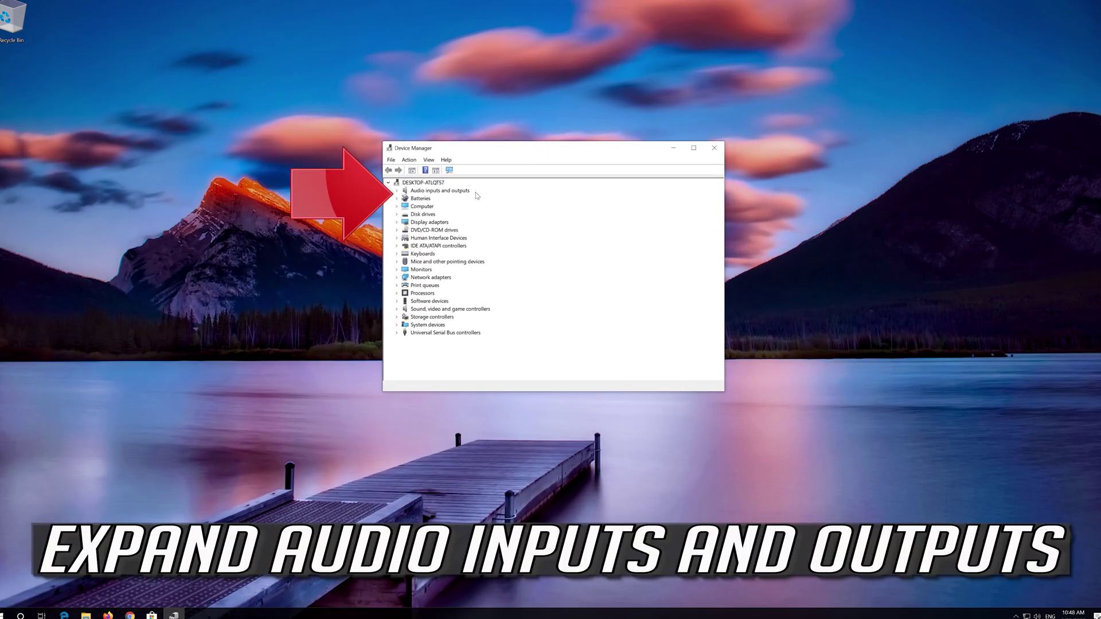
Uninstall the Microphone (High Definition Audio Device) under Audio inputs and outputs through its driver properties
left_click(398, 191)
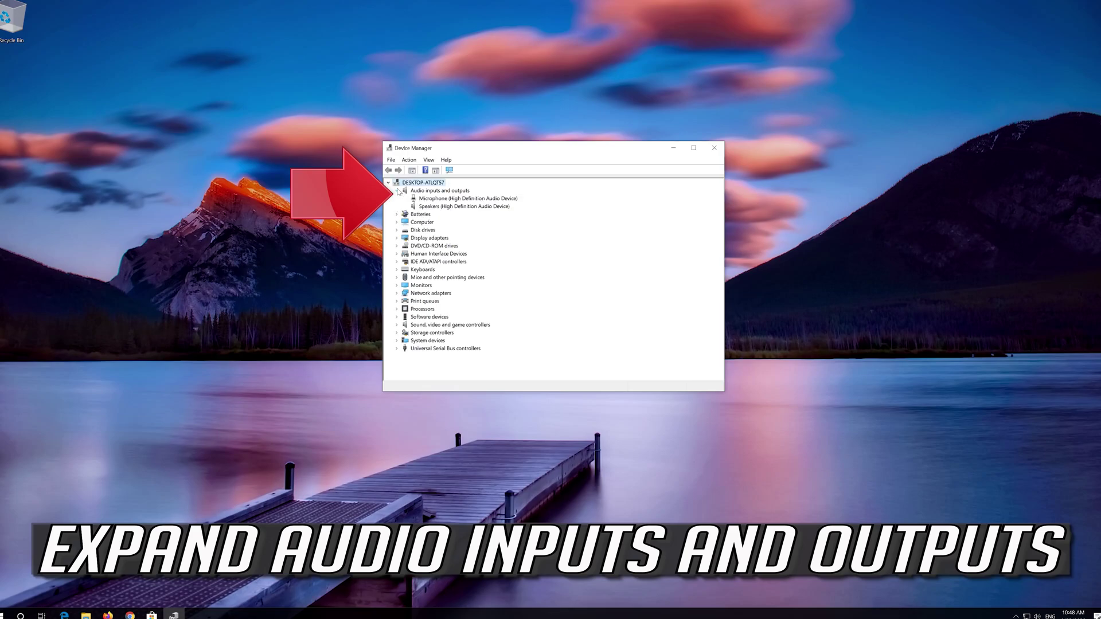
left_click(442, 199)
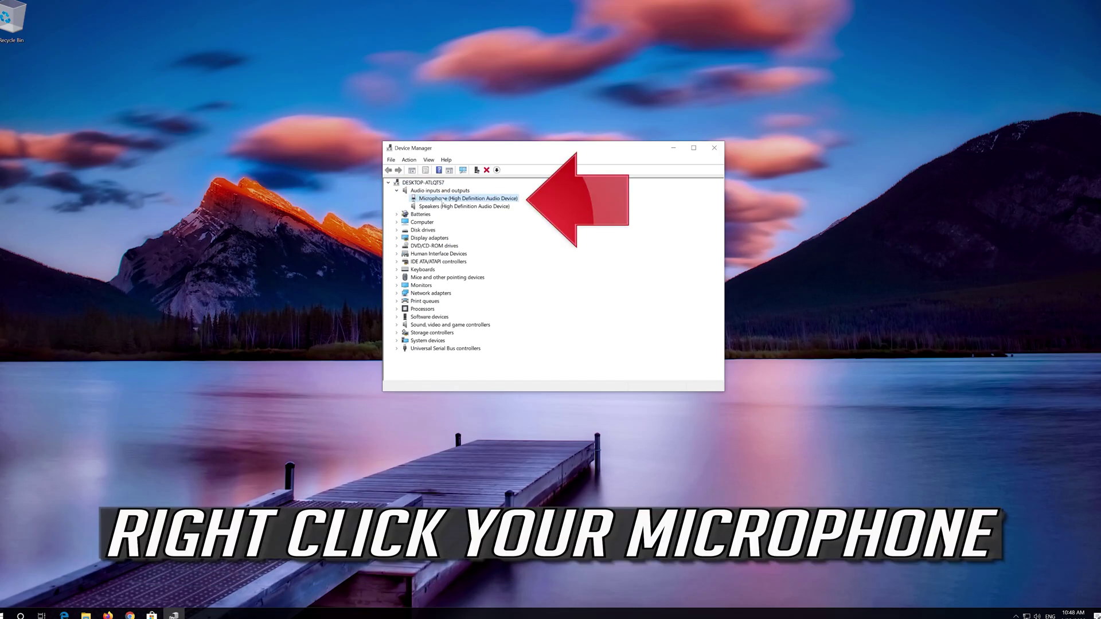
right_click(480, 202)
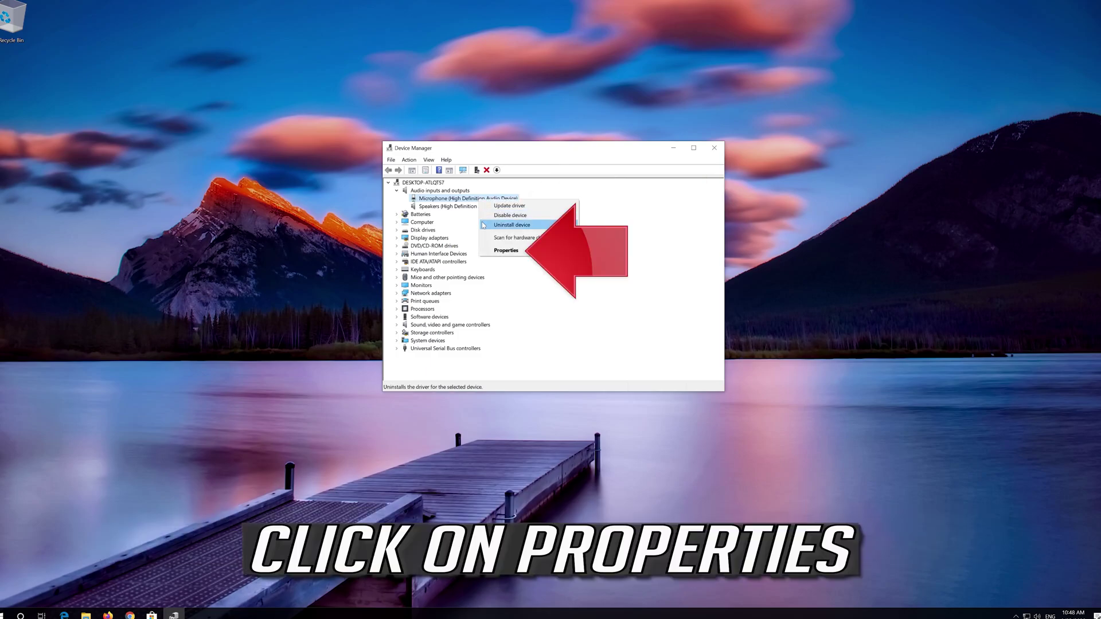
left_click(532, 251)
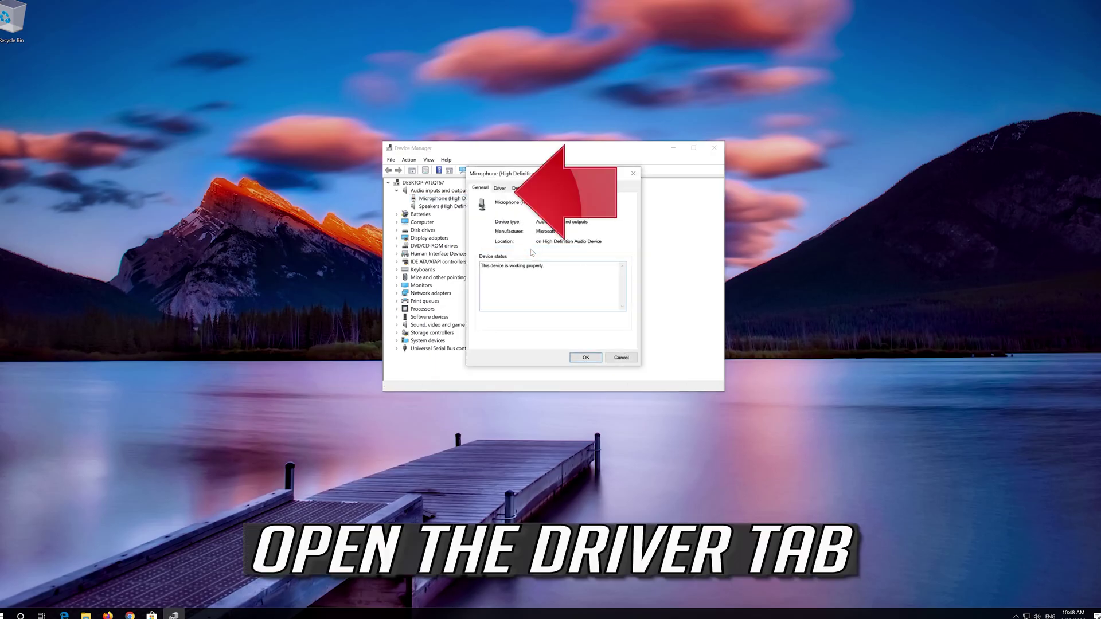
left_click(501, 188)
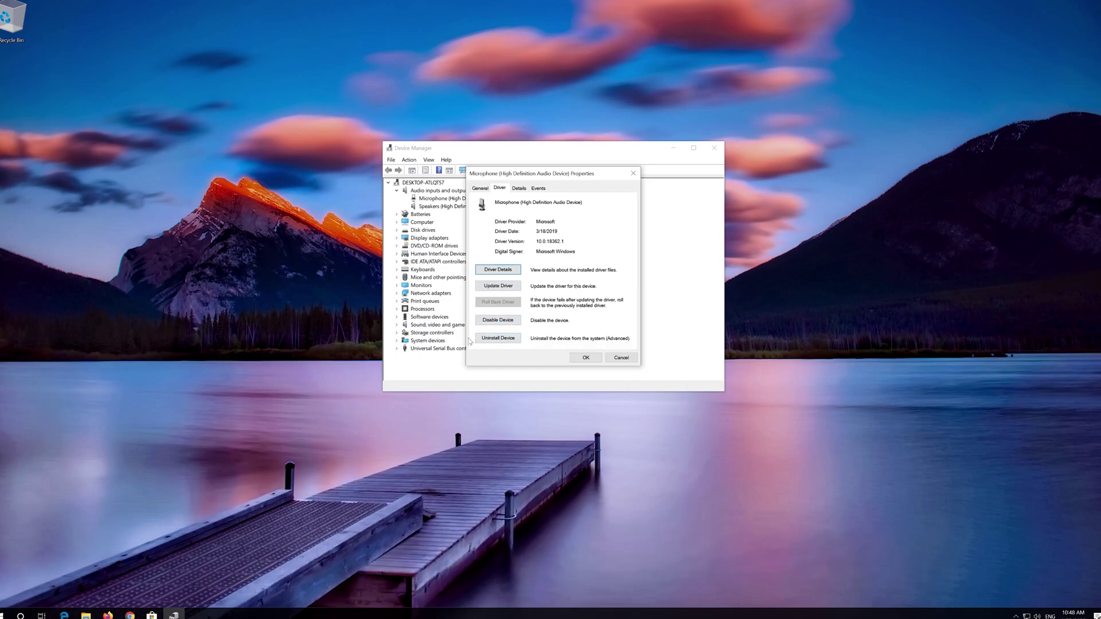
left_click(491, 339)
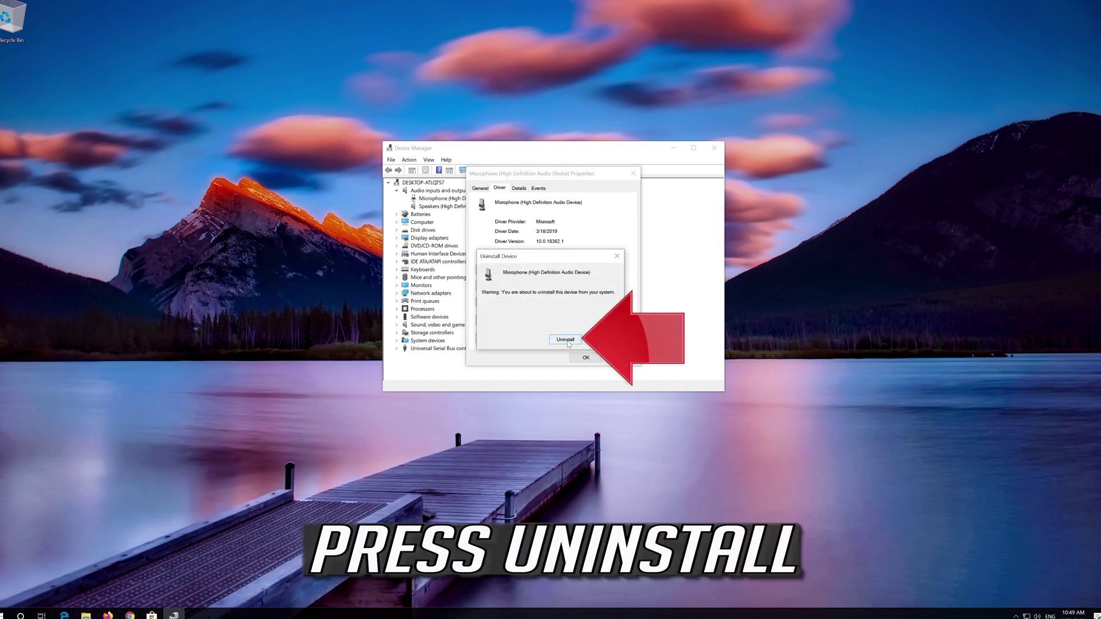
left_click(565, 340)
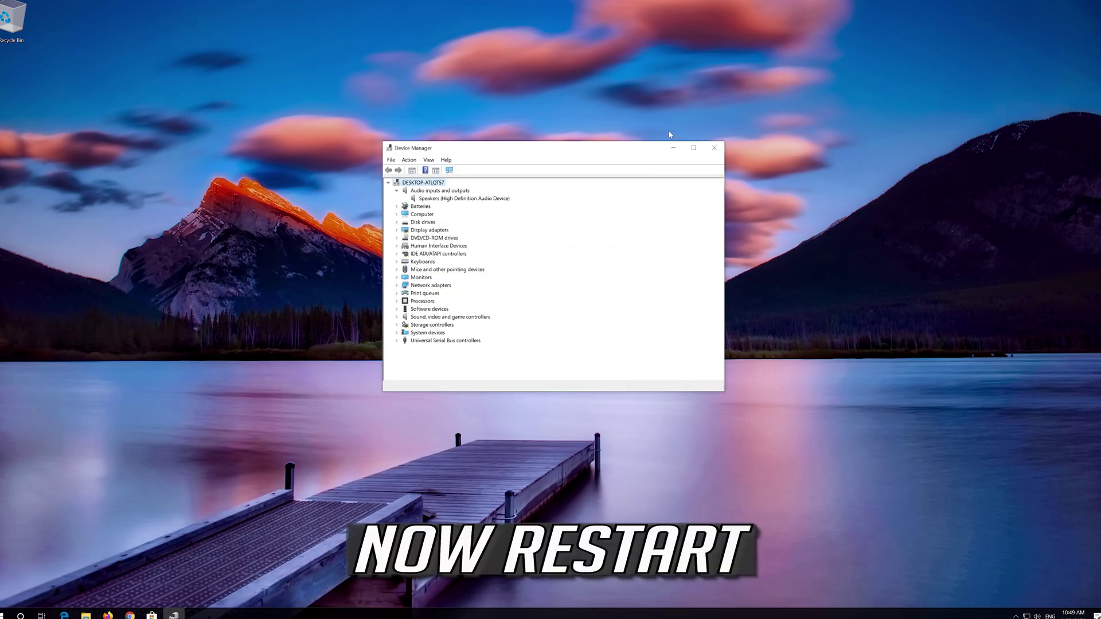
Close Device Manager and restart the computer
left_click(714, 147)
left_click(5, 614)
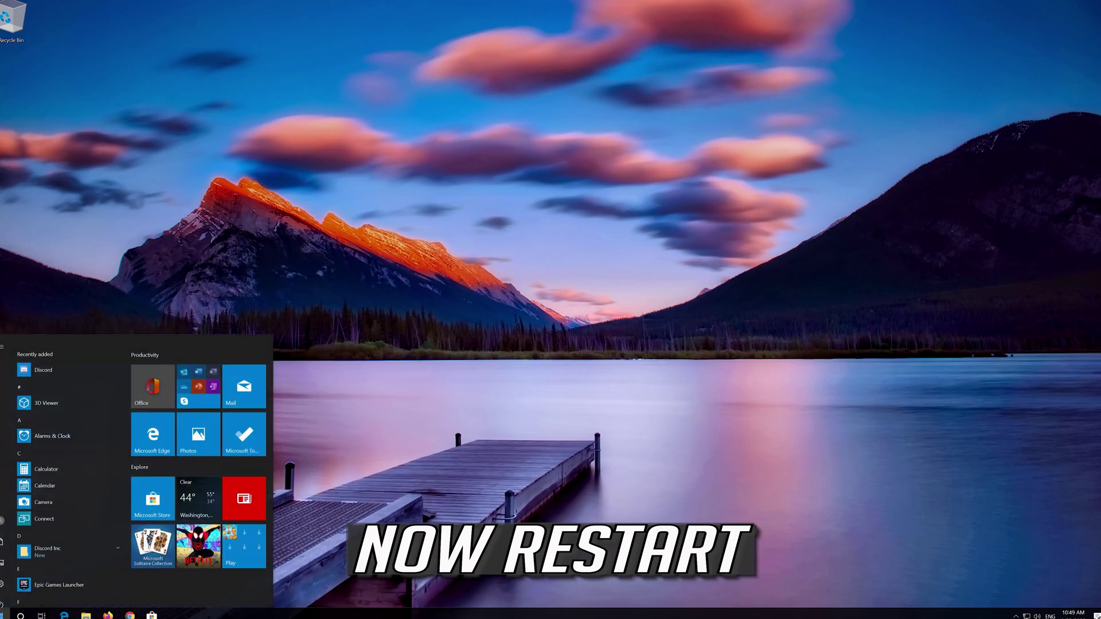
left_click(6, 599)
left_click(30, 575)
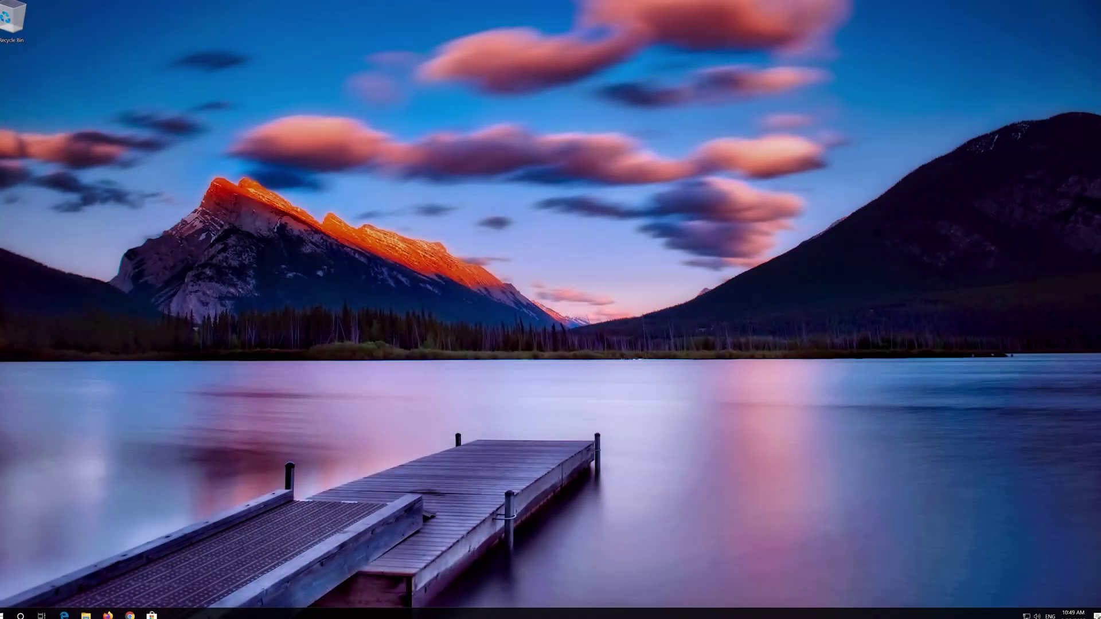
Check in Device Manager whether the microphone is listed again under Audio inputs and outputs, and close the window
key("super")
type("device")
key("Return")
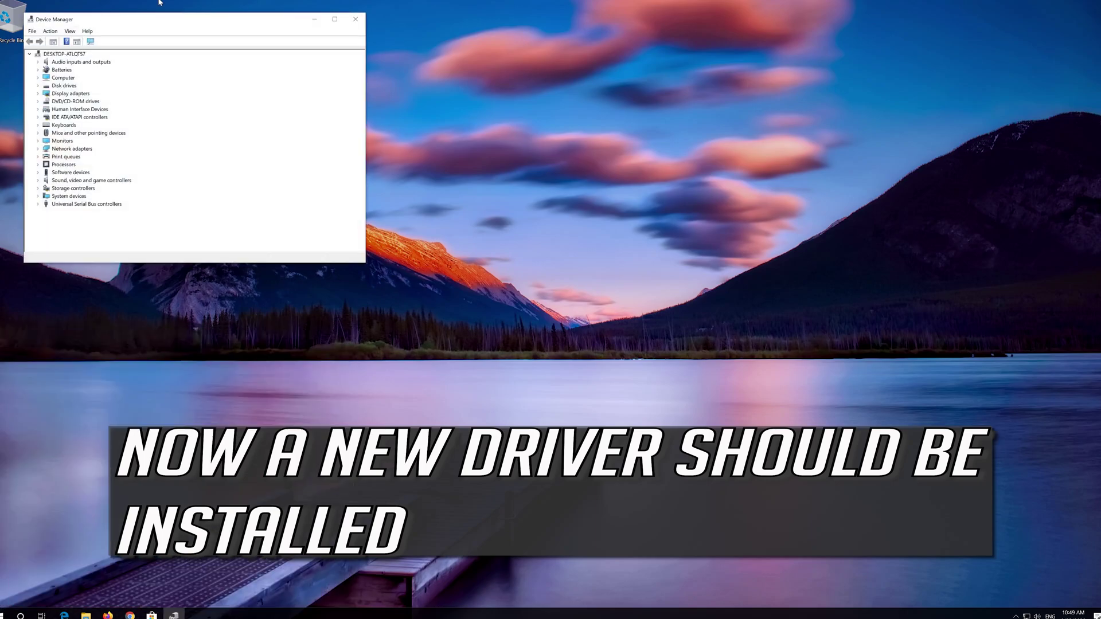
left_click_drag(158, 19, 555, 114)
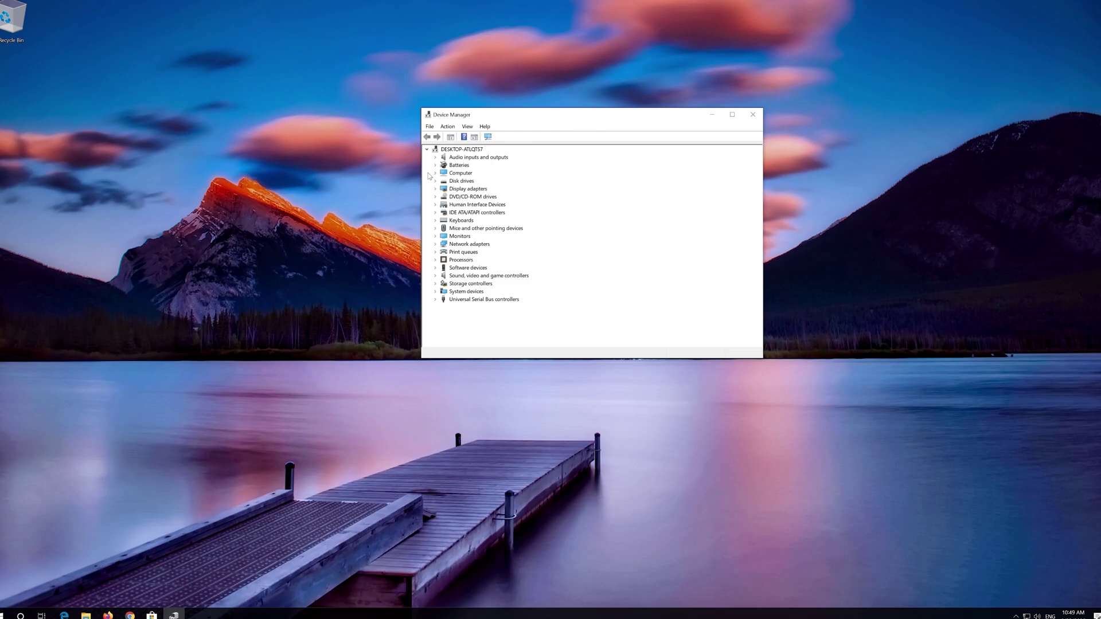
left_click(434, 157)
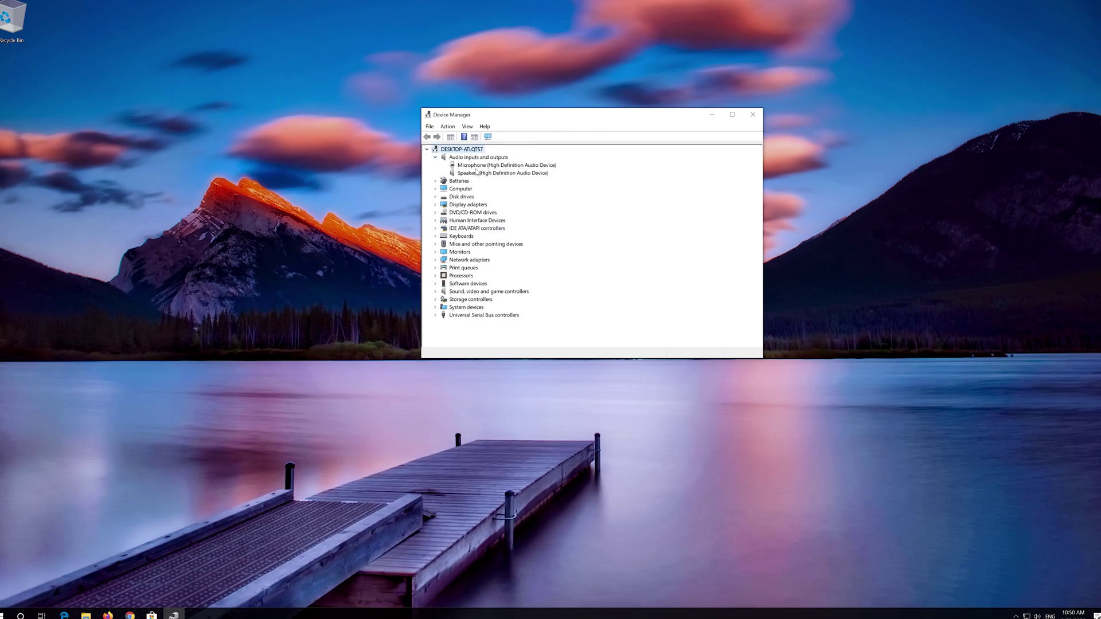
left_click(752, 114)
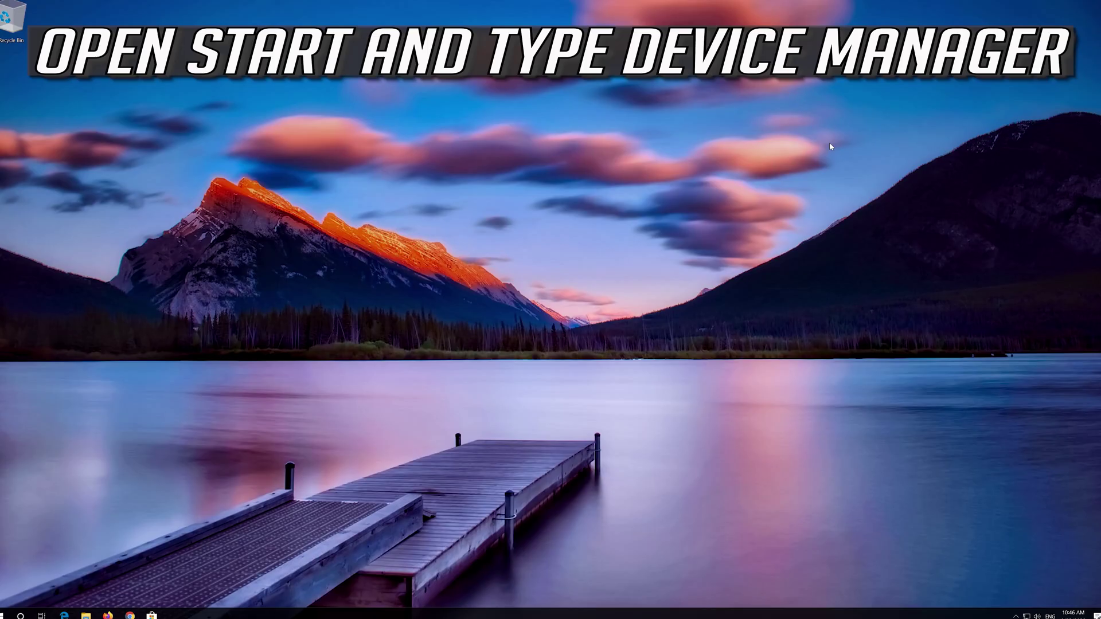
Open Device Manager again and move its window toward the middle of the desktop
key("super")
type("device ")
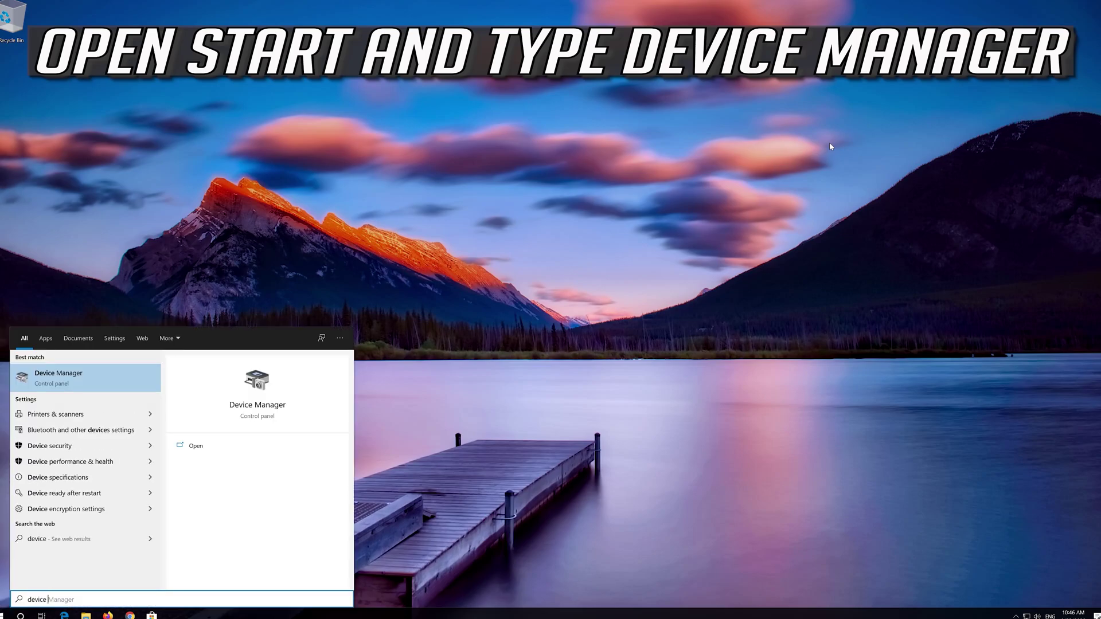
type("manager")
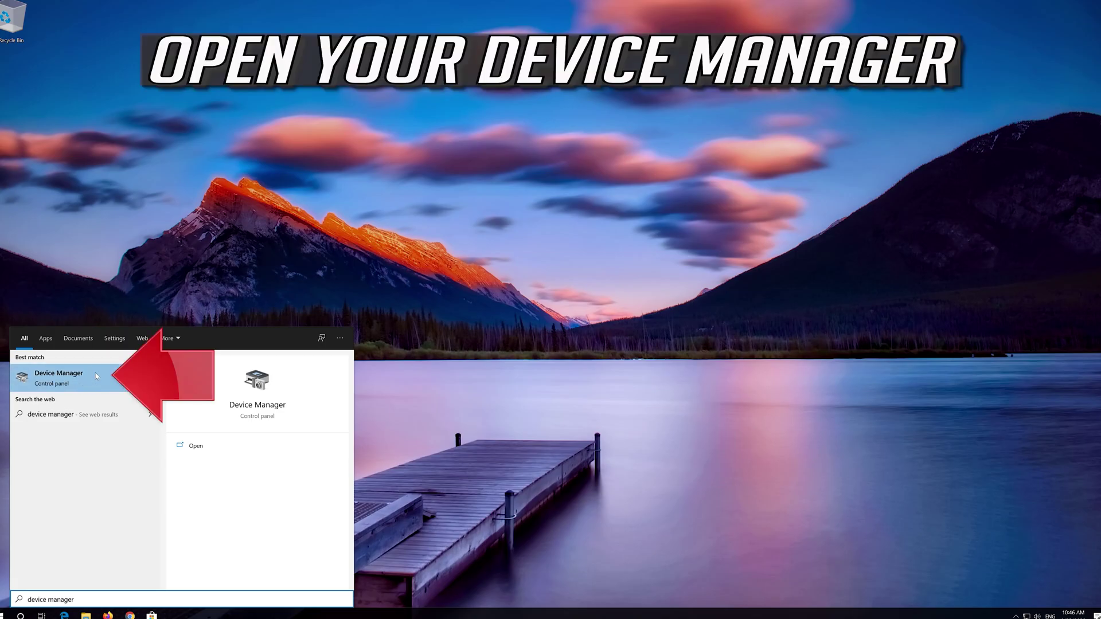
left_click(74, 377)
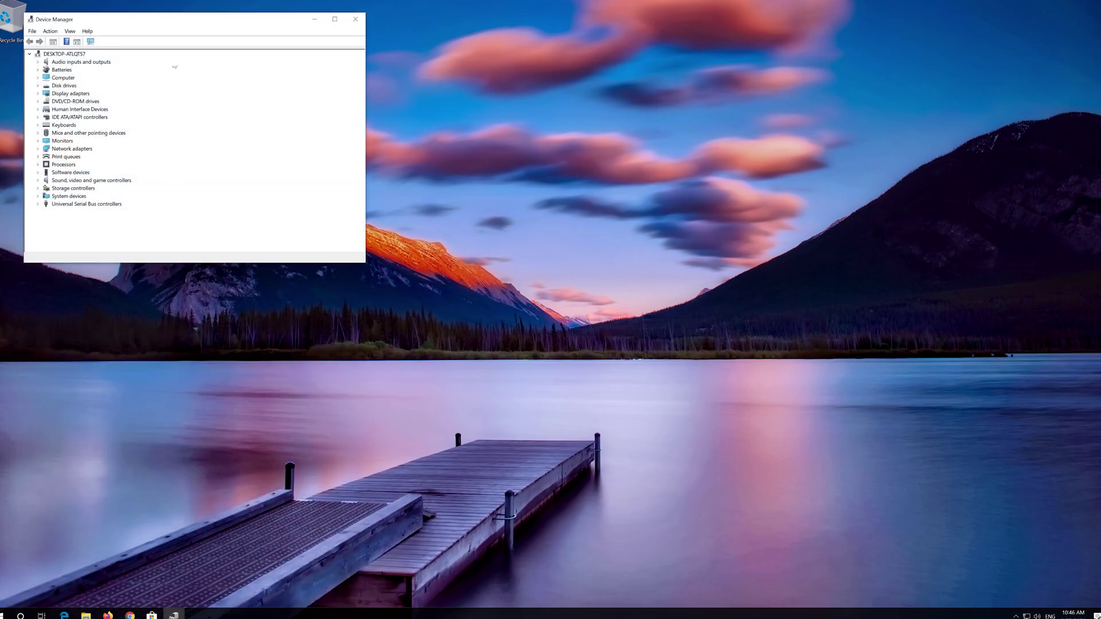
left_click_drag(183, 24, 518, 162)
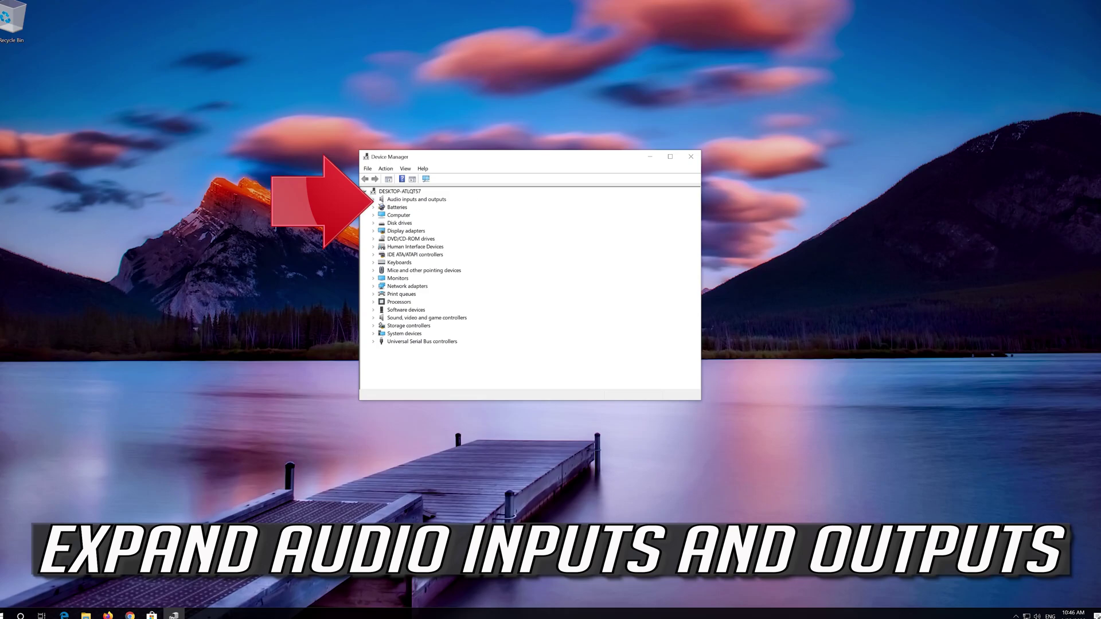
Open the driver properties of the Microphone (High Definition Audio Device) under Audio inputs and outputs
left_click(372, 200)
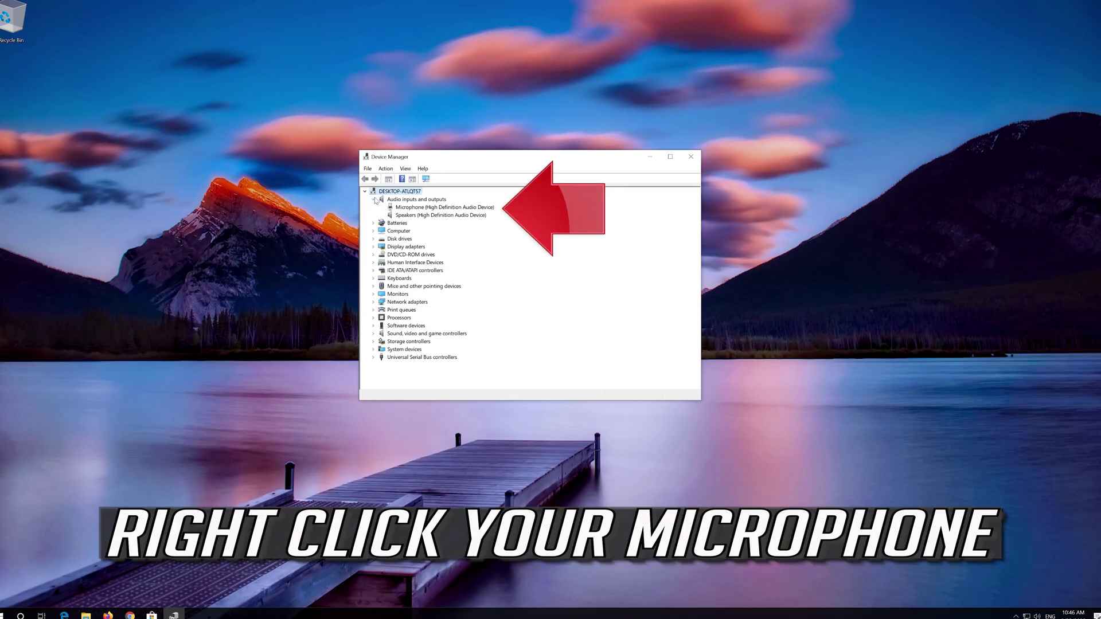
left_click(395, 207)
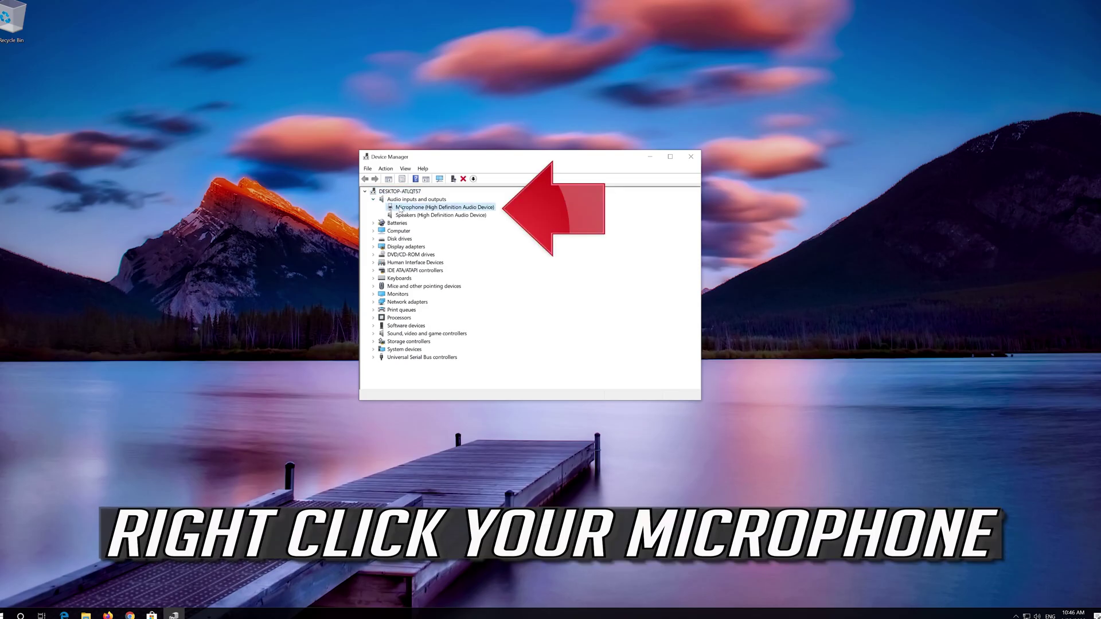
right_click(455, 210)
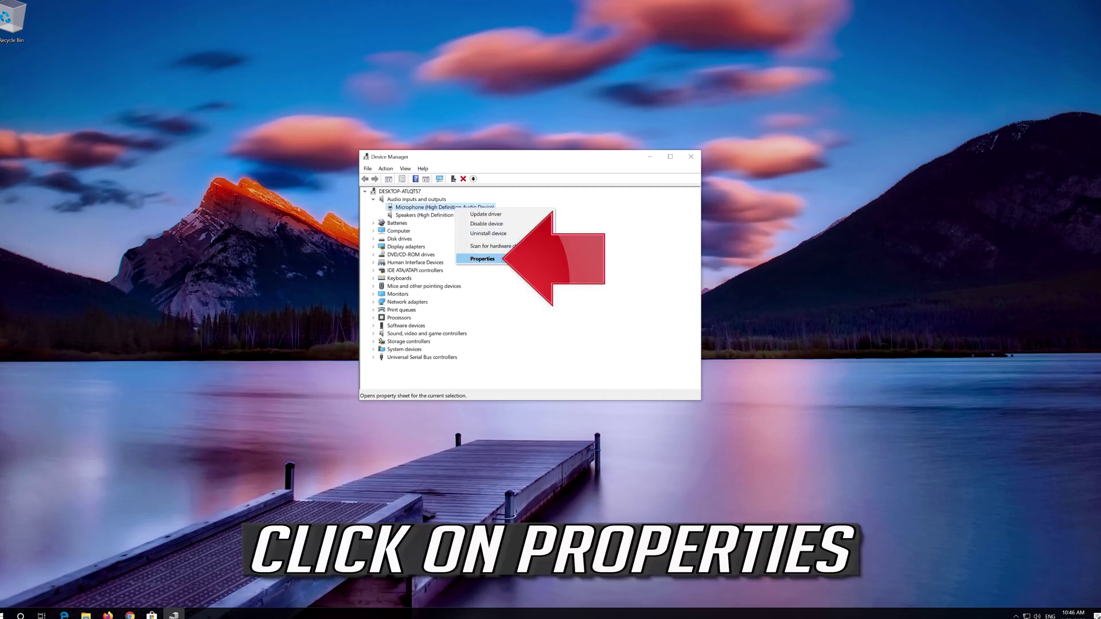
left_click(513, 261)
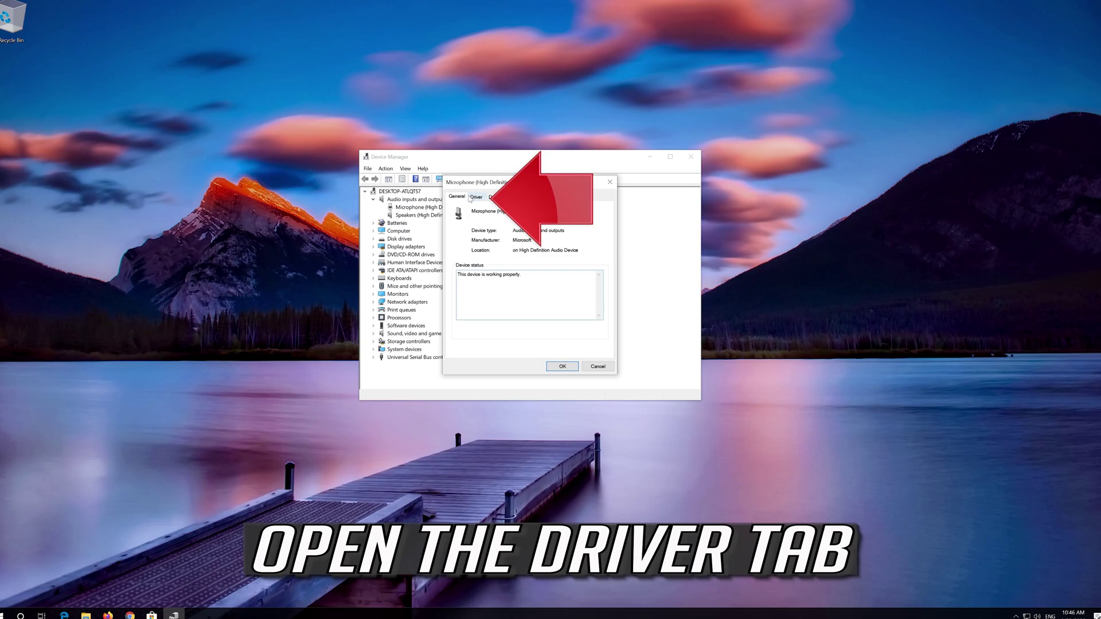
left_click(475, 197)
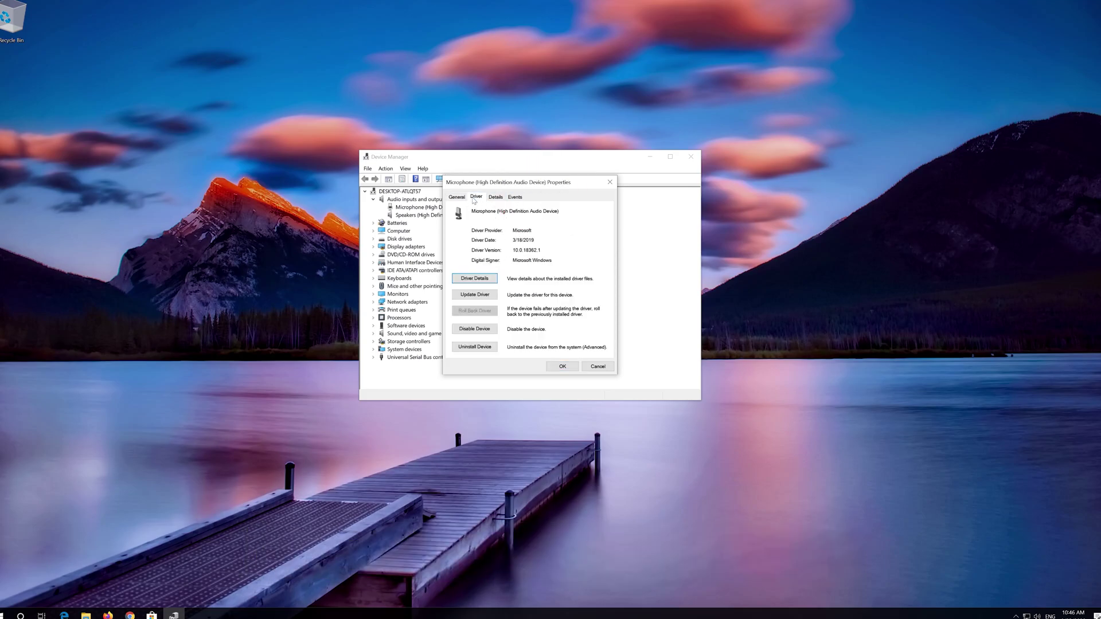
Search automatically for an updated microphone driver and check for updates through Windows Update
left_click(472, 295)
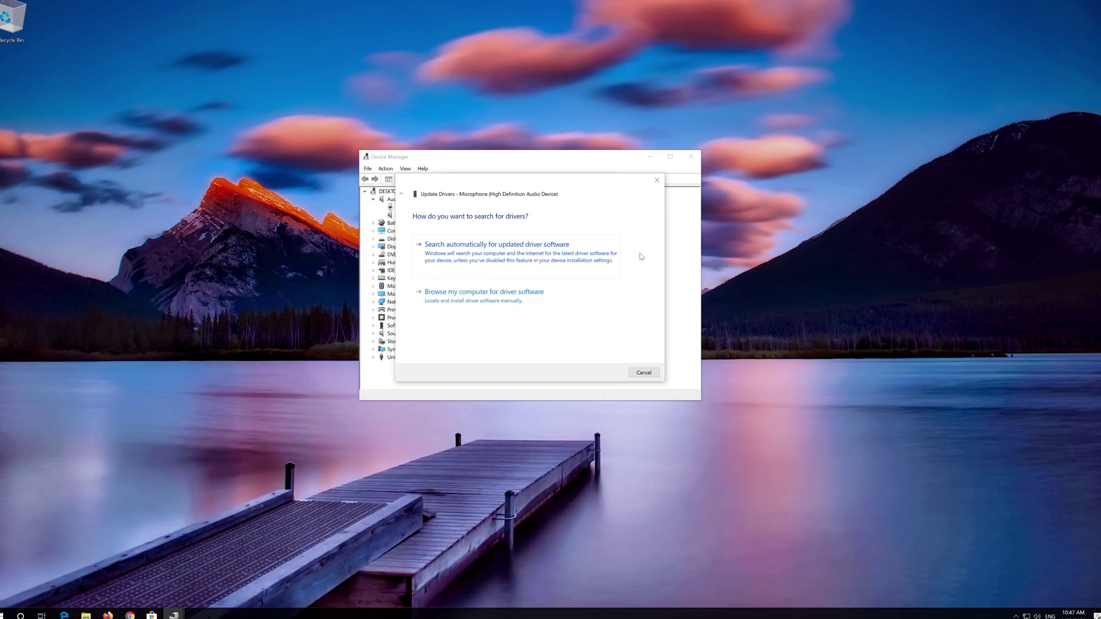
left_click(450, 256)
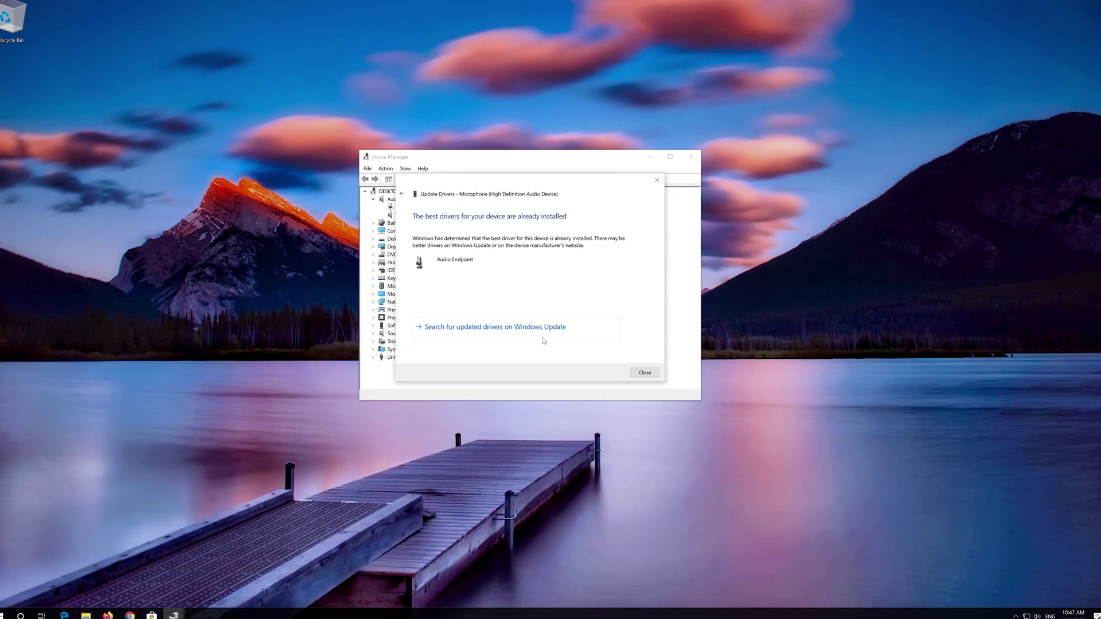
left_click(459, 327)
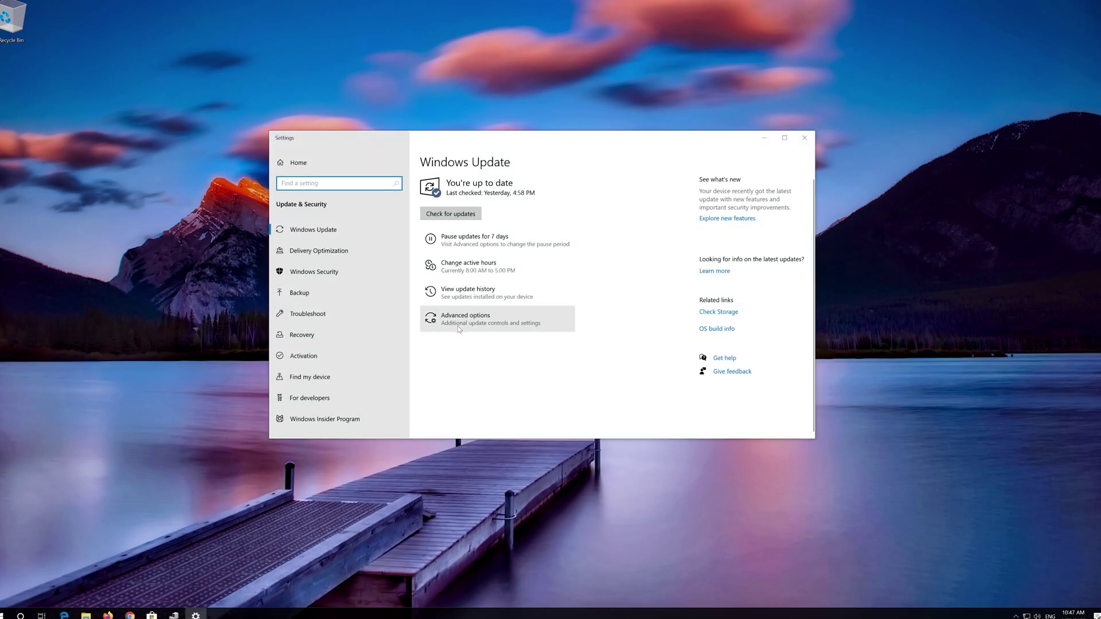
left_click(459, 218)
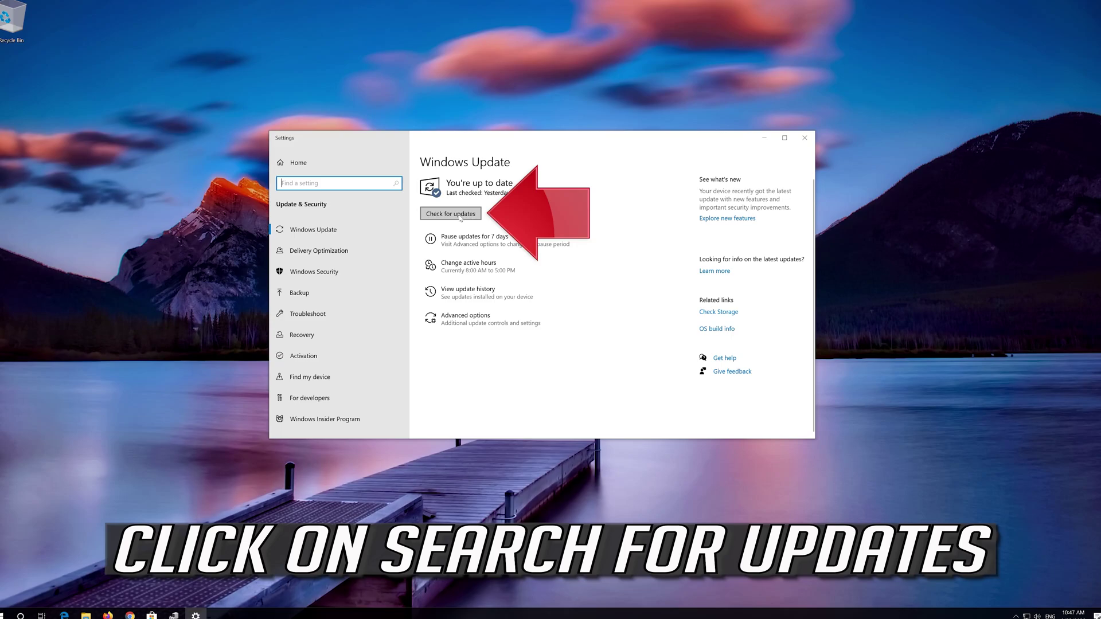
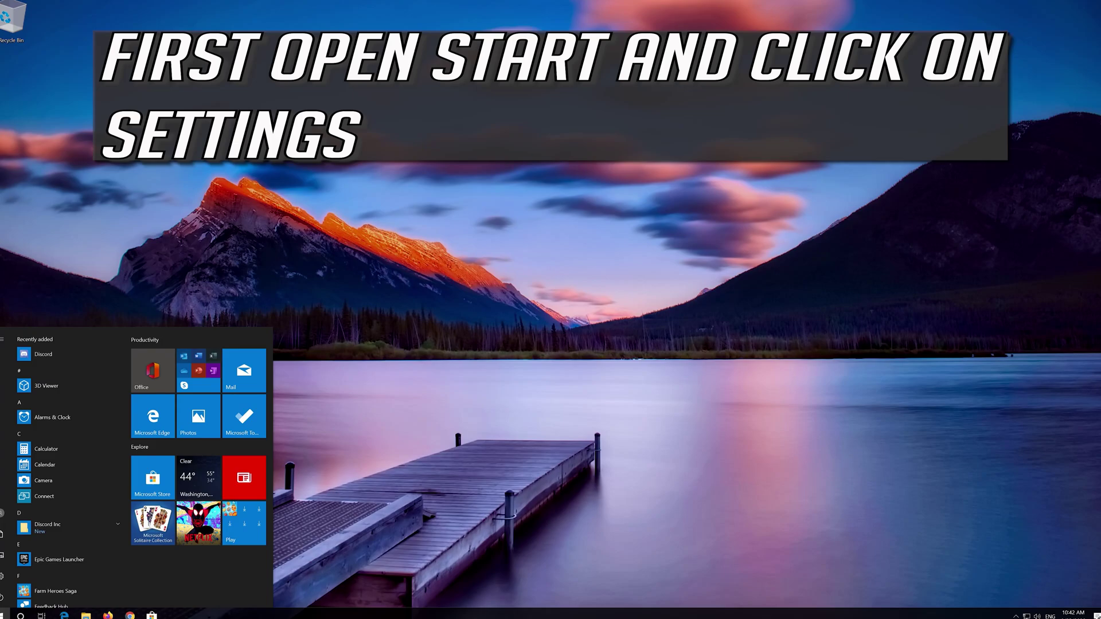
Open the Microphone page of the Privacy settings in Windows Settings
mouse_move(5, 576)
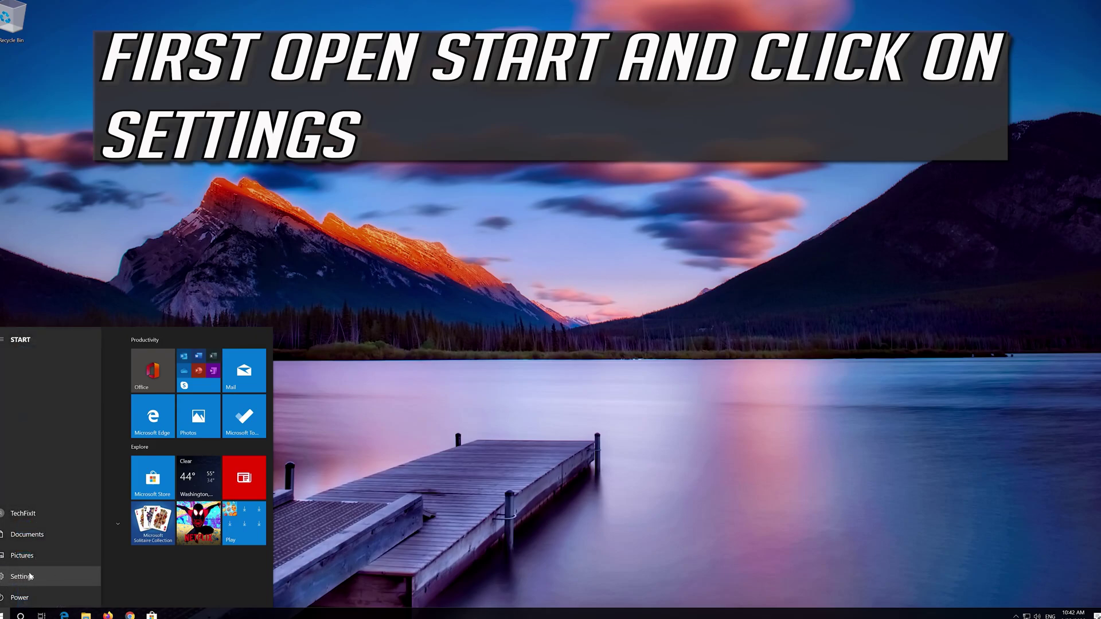
left_click(30, 576)
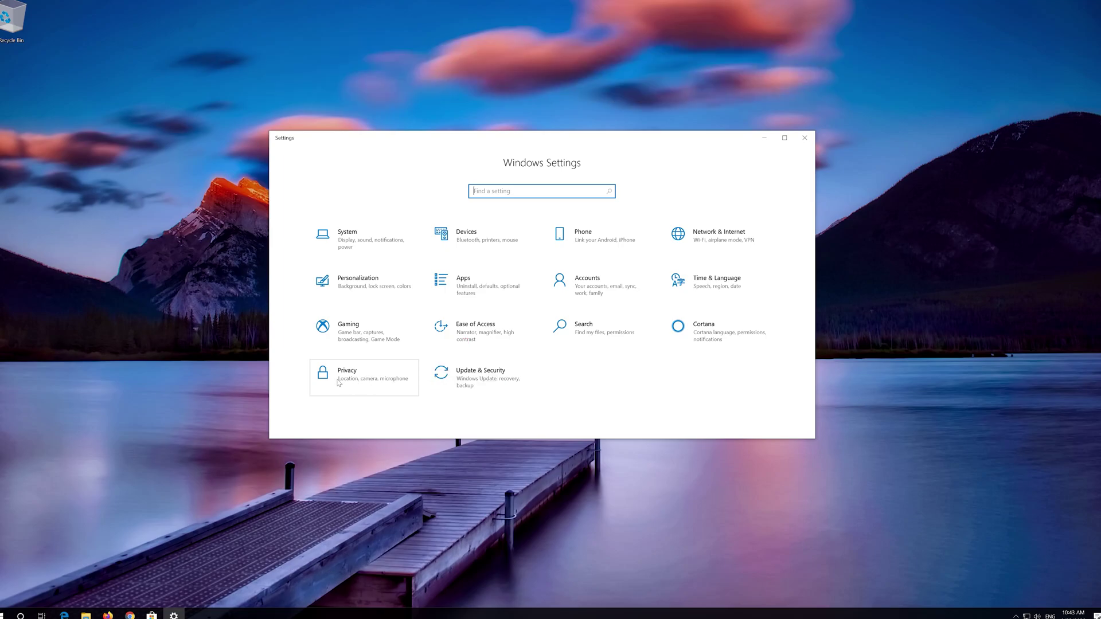
left_click(359, 379)
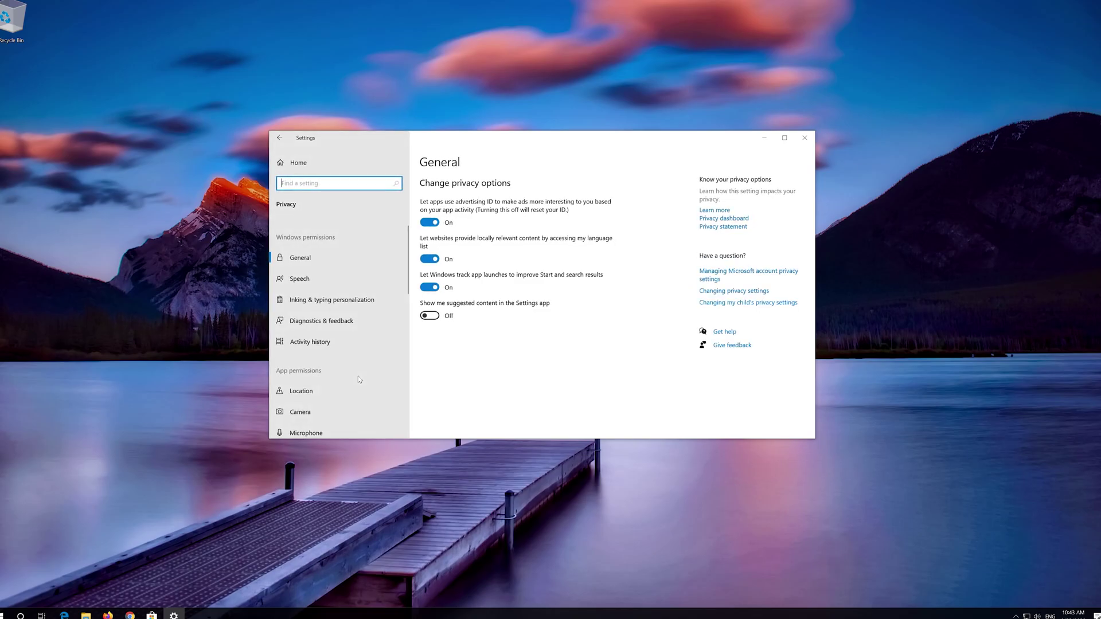
scroll(356, 376, "down", 2)
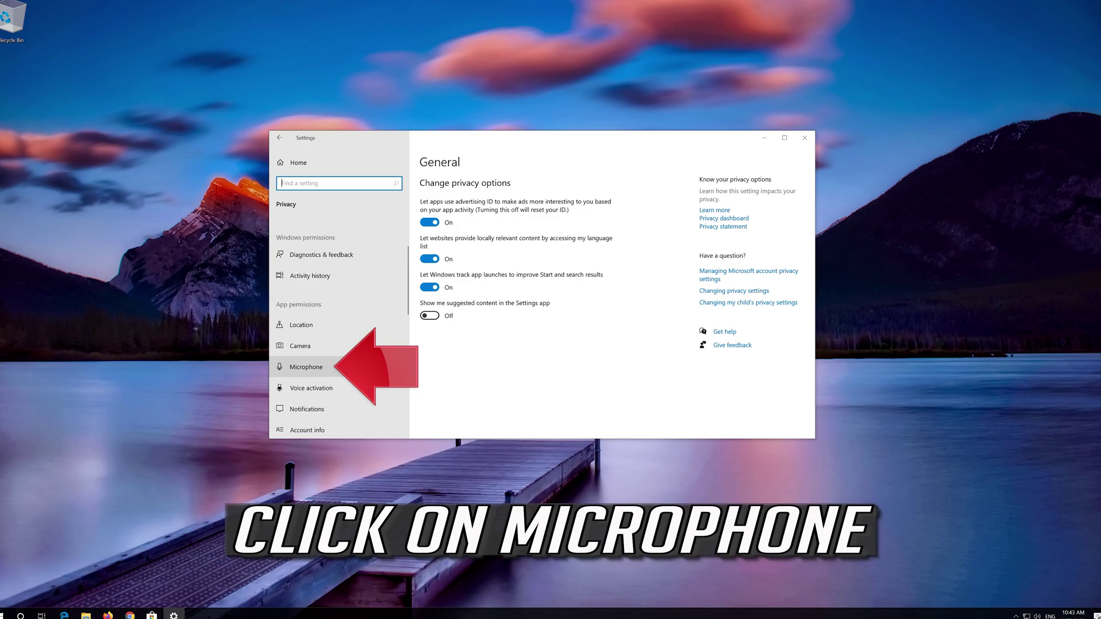
left_click(298, 369)
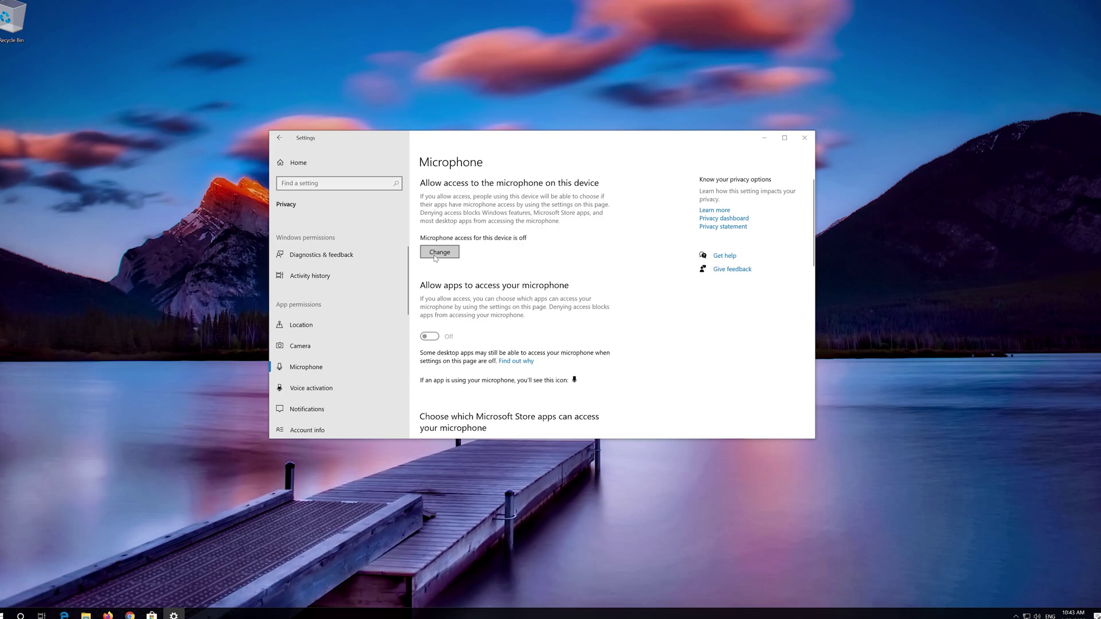
Turn on microphone access for this device and allow apps to access the microphone
left_click(435, 257)
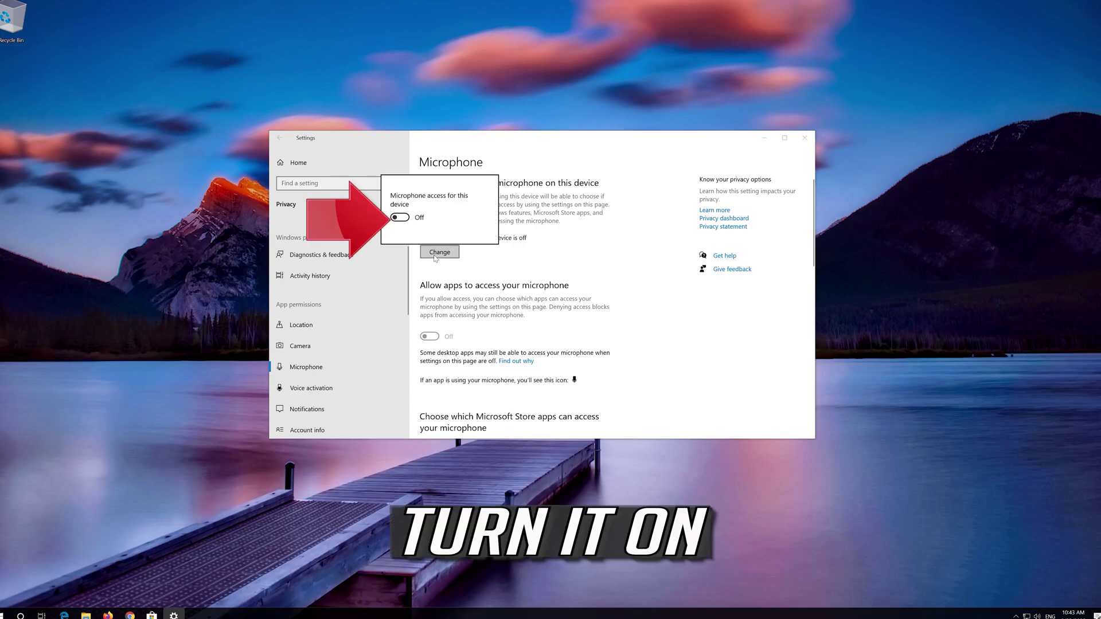
left_click(399, 218)
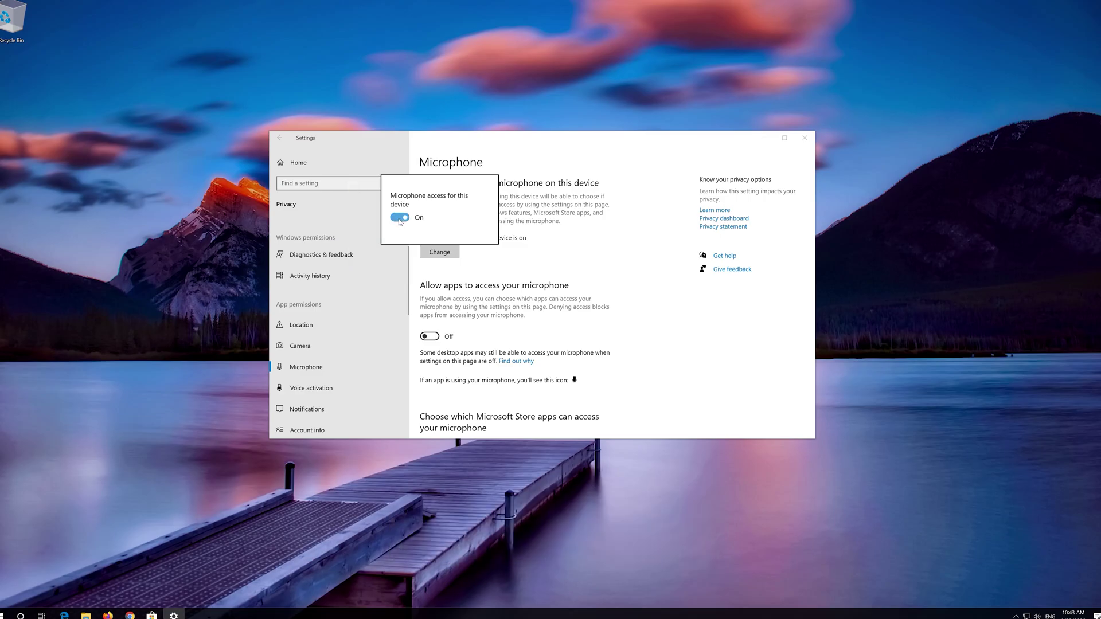
left_click(480, 287)
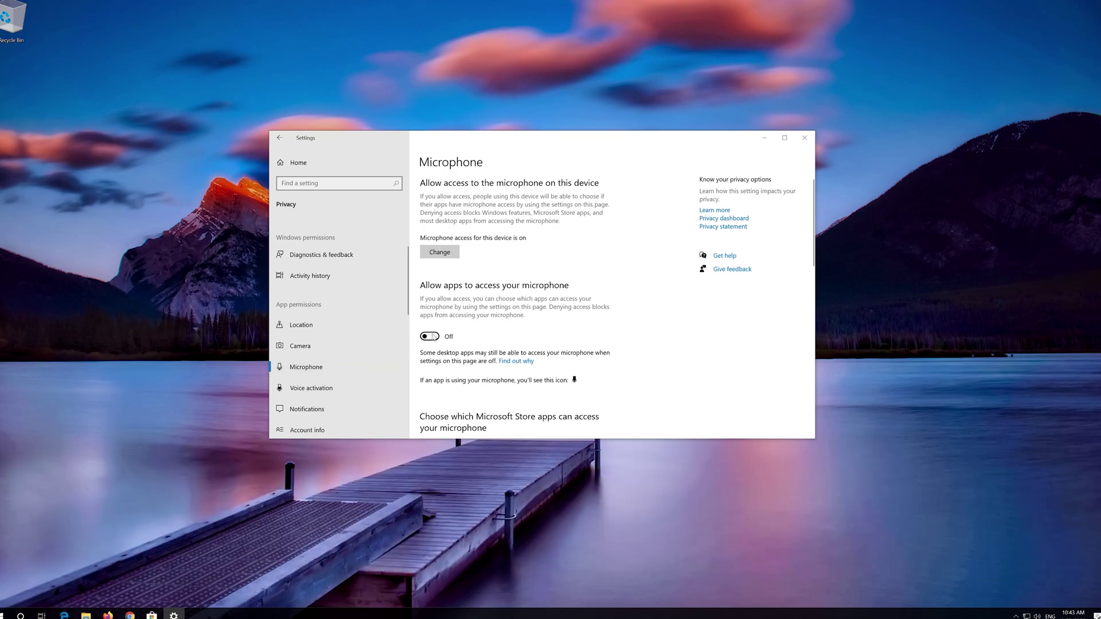
left_click(432, 336)
Allow Skype and Voice Recorder to access the microphone in the list of Microsoft Store apps
scroll(522, 308, "down", 5)
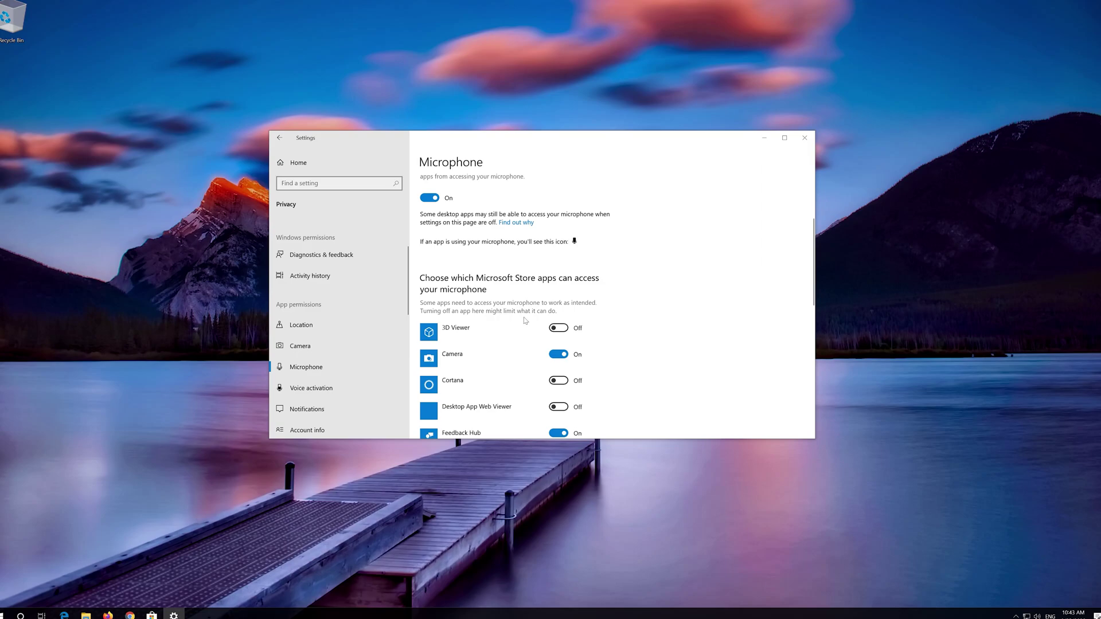
scroll(525, 321, "down", 5)
scroll(507, 283, "down", 4)
scroll(500, 278, "down", 5)
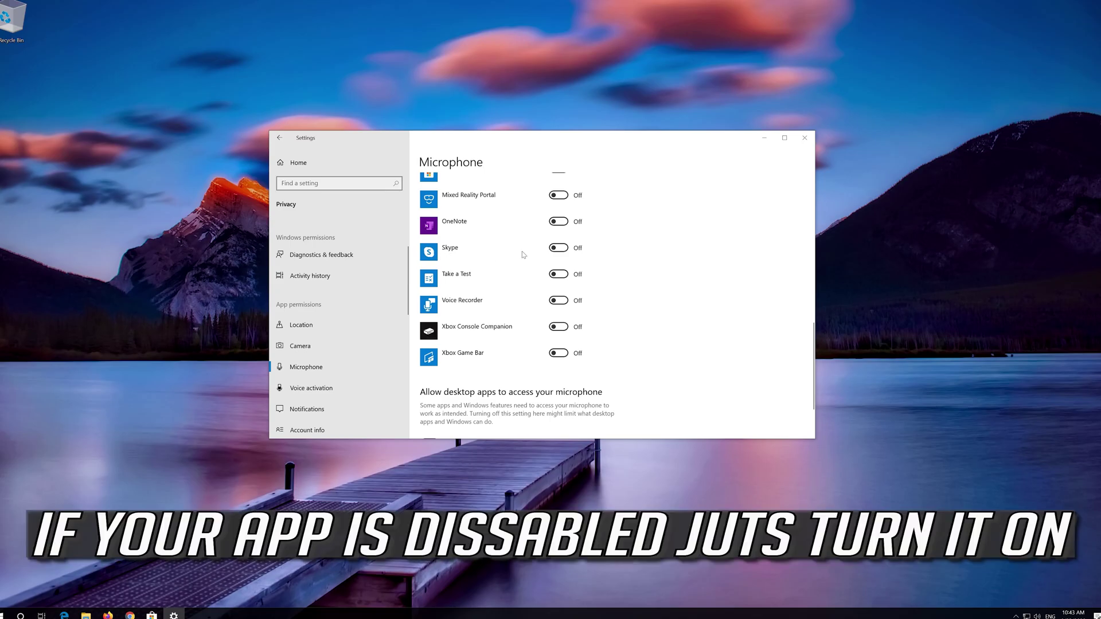
left_click(558, 248)
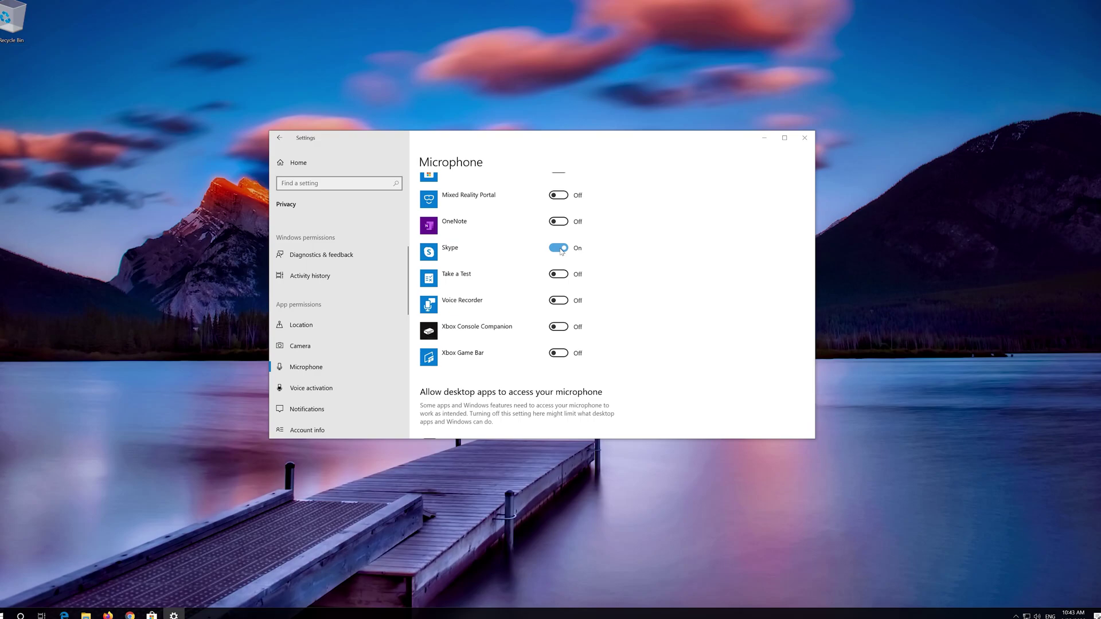
left_click(565, 302)
Turn on the setting that allows desktop apps to access the microphone
scroll(599, 301, "down", 3)
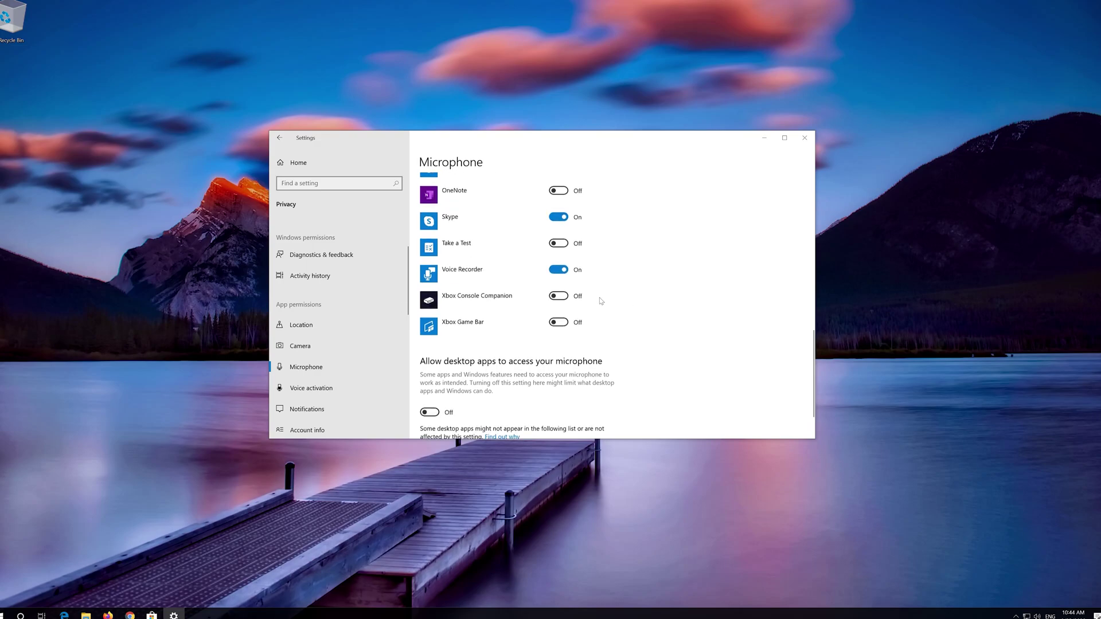
scroll(600, 300, "up", 1)
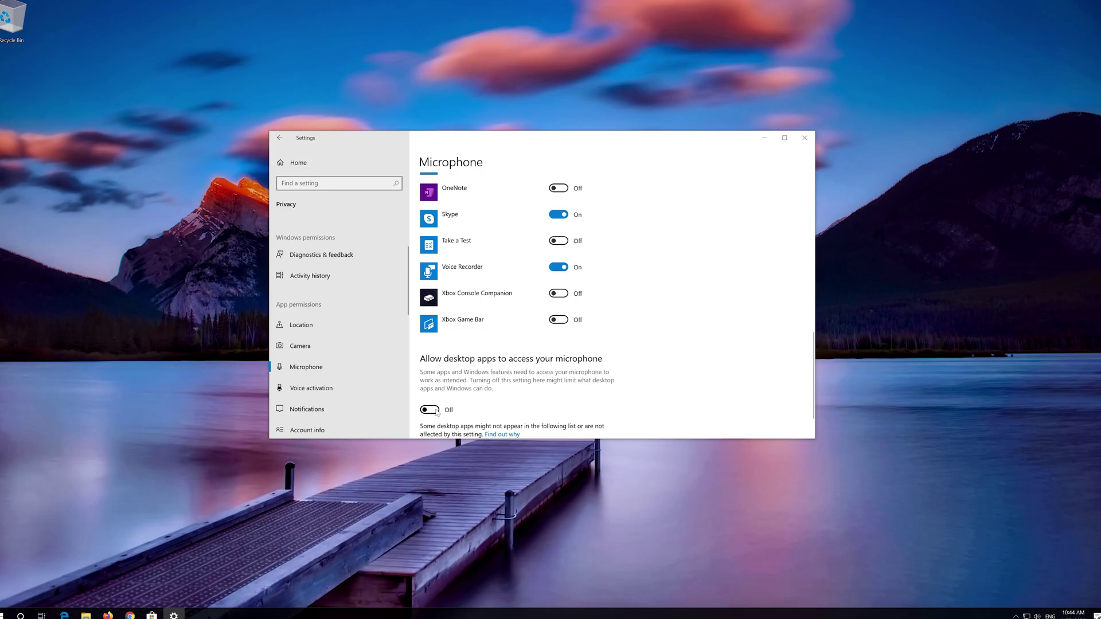
left_click(436, 411)
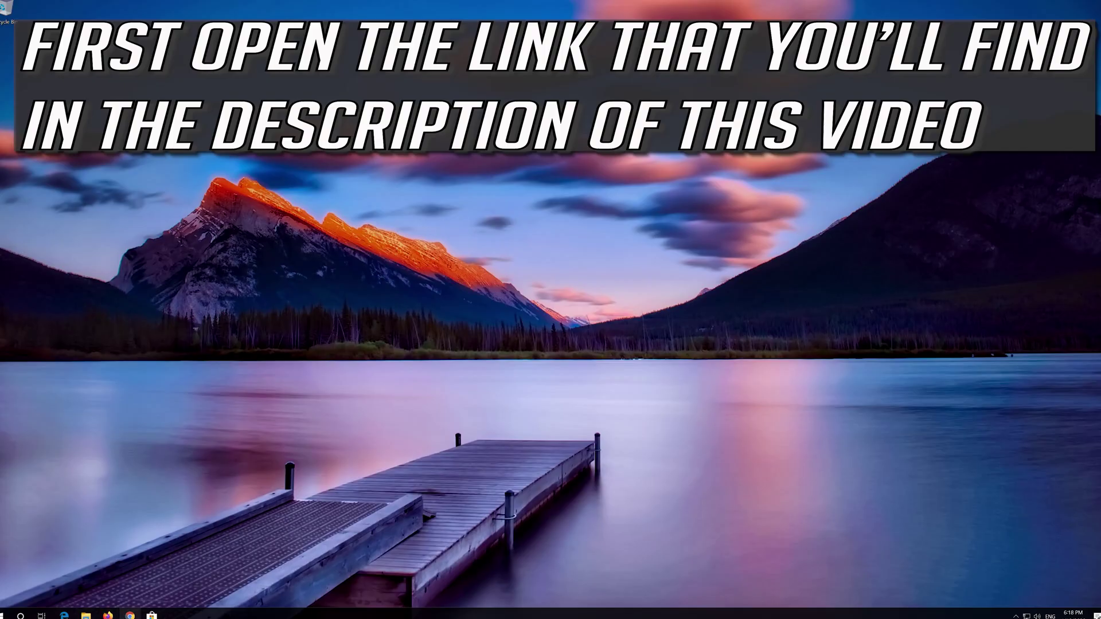
left_click(130, 614)
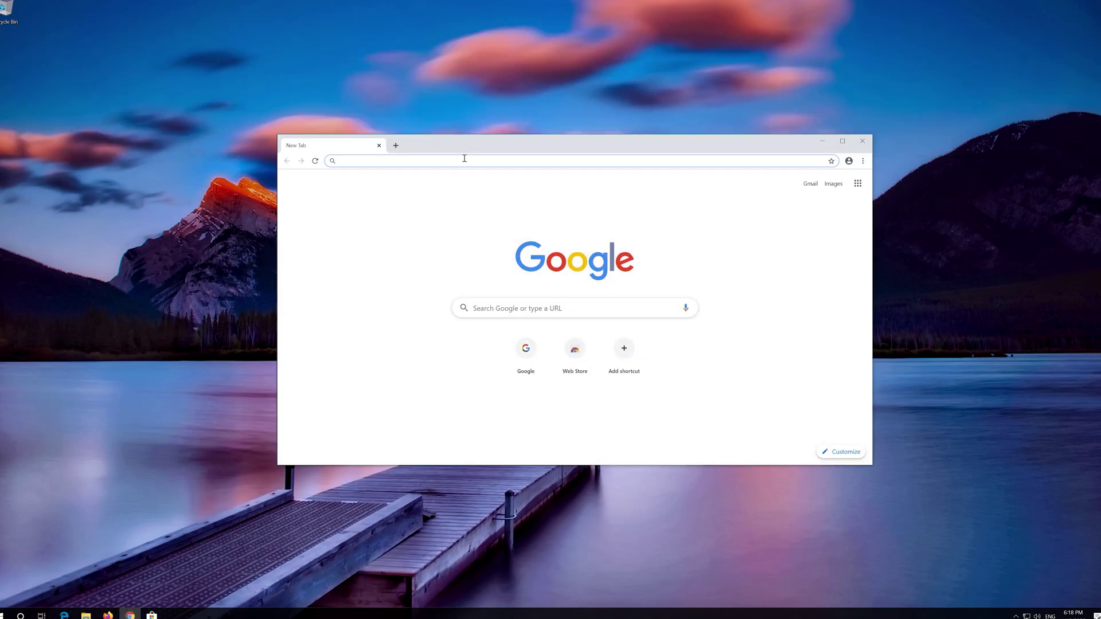
type("https://www.microsoft.com/en-us/software-download/windows10")
key("Return")
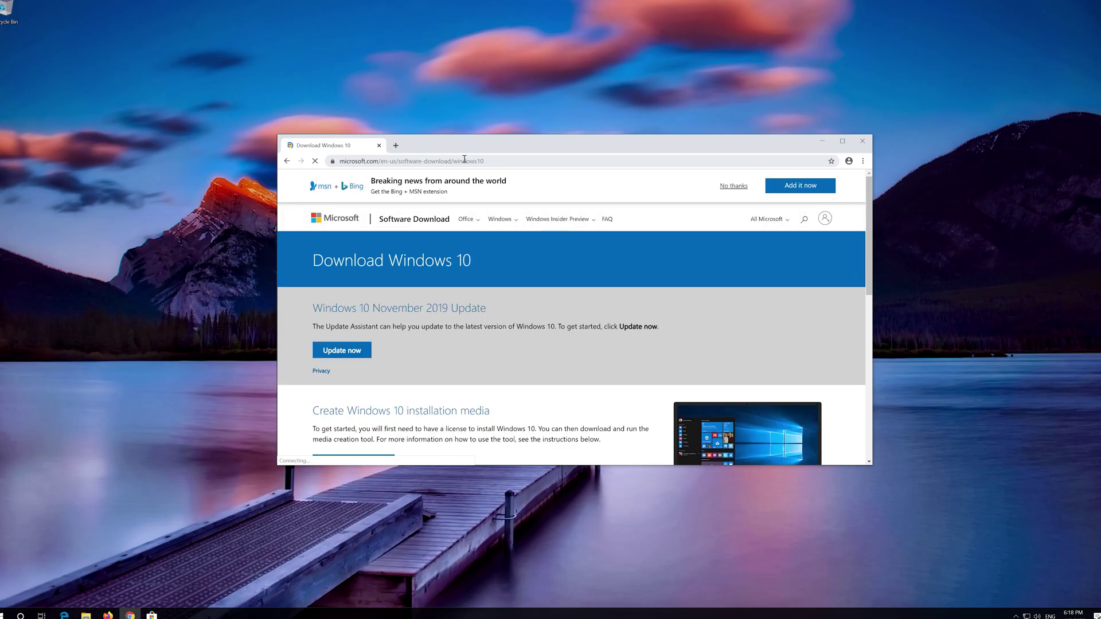
scroll(533, 338, "down", 1)
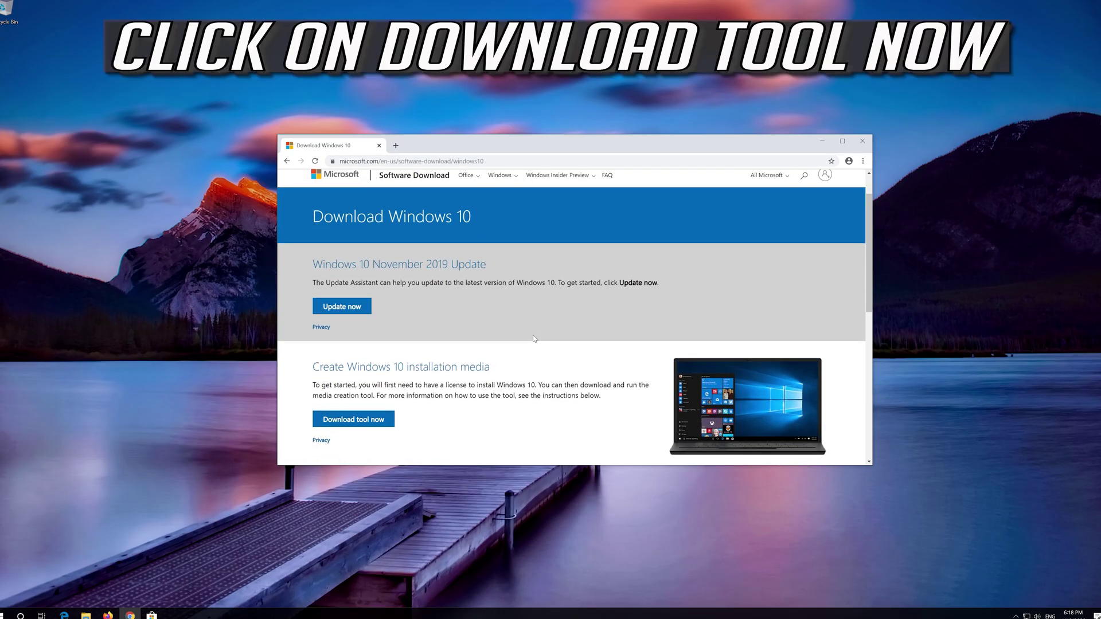
left_click(374, 420)
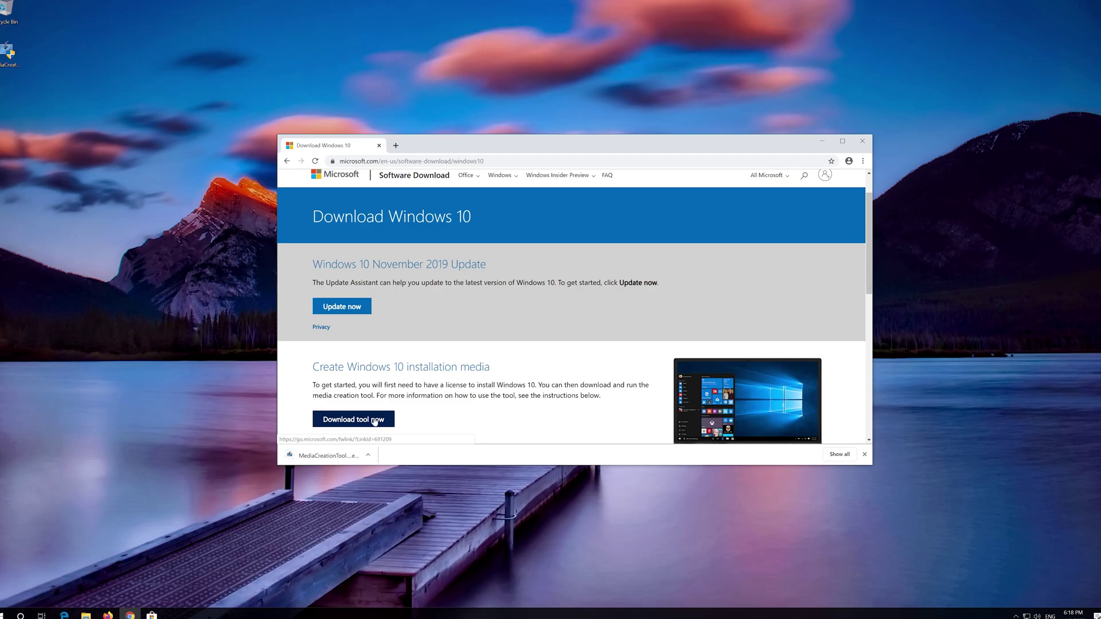
left_click(863, 147)
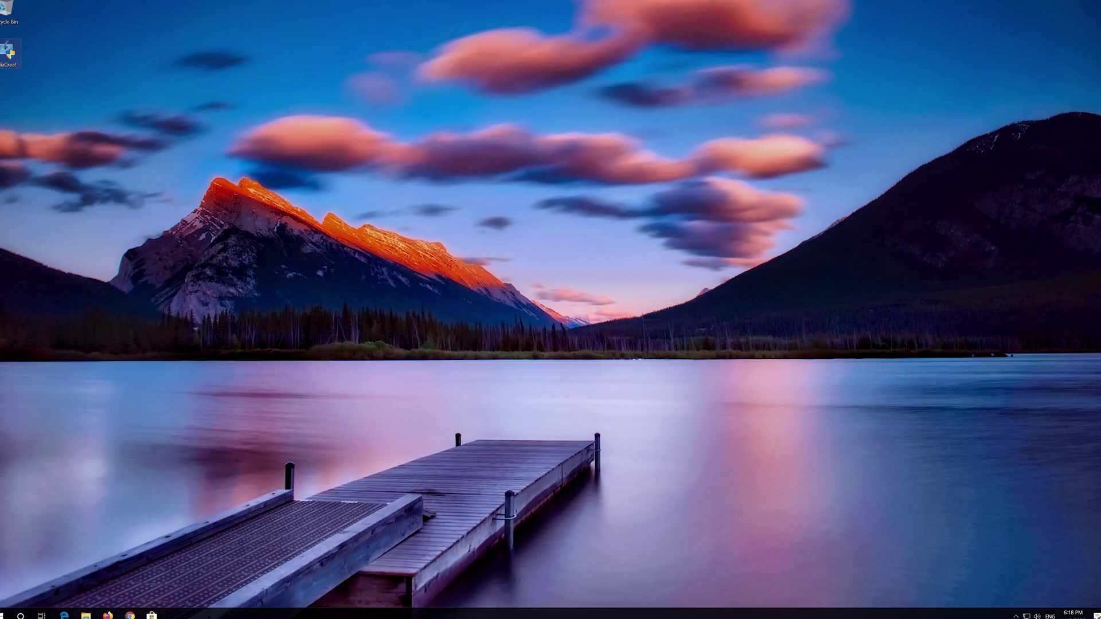
Run the downloaded media creation tool with permission to change the device, and accept its license terms
double_click(14, 64)
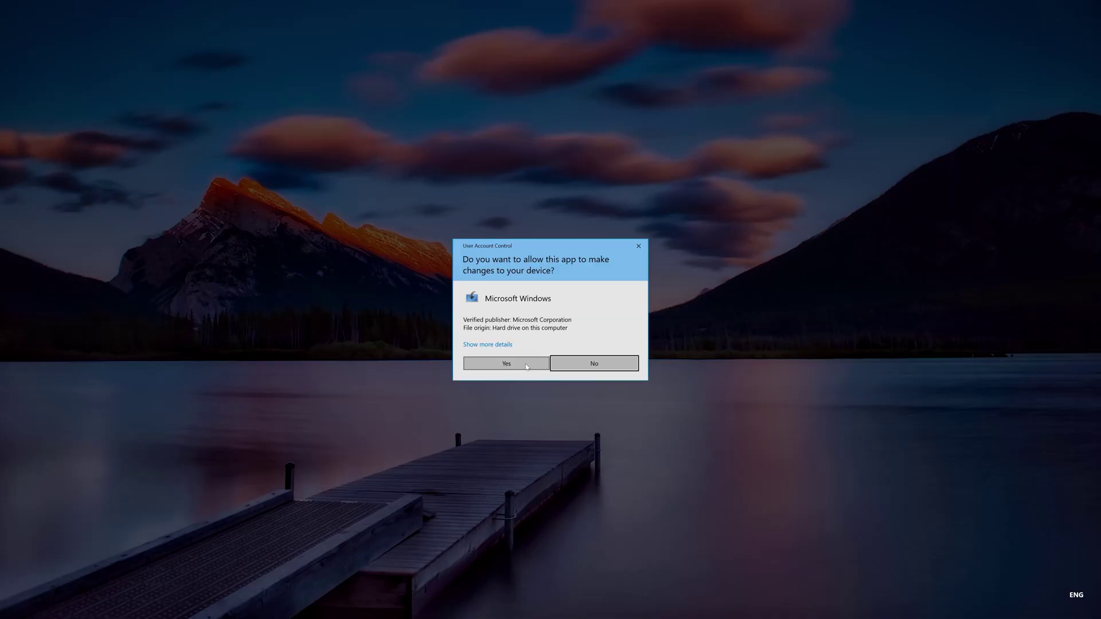
left_click(503, 366)
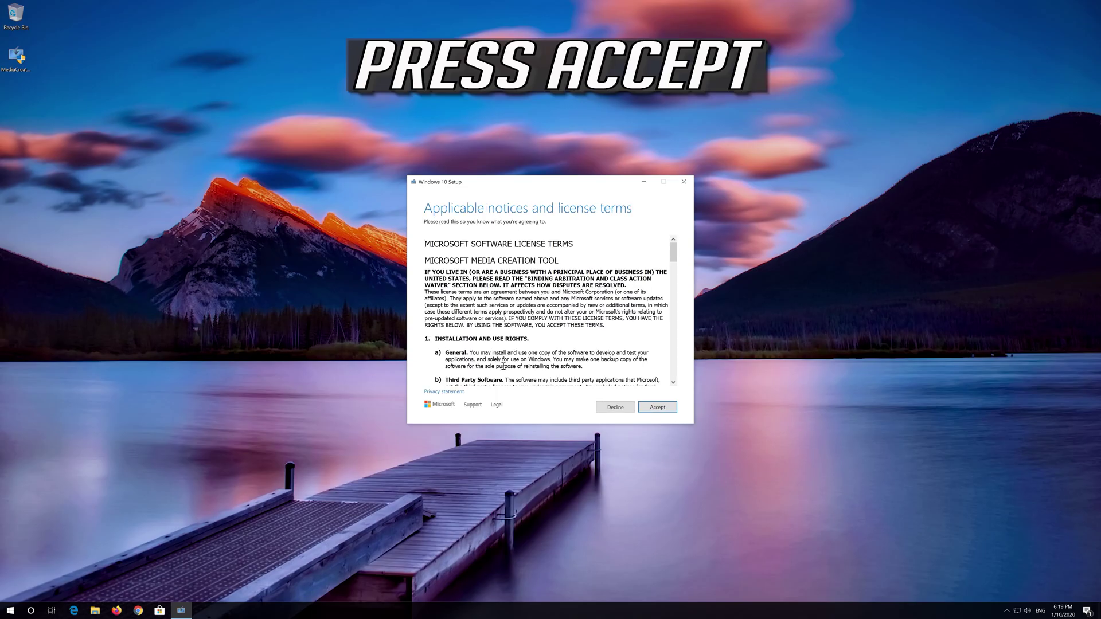
left_click(673, 406)
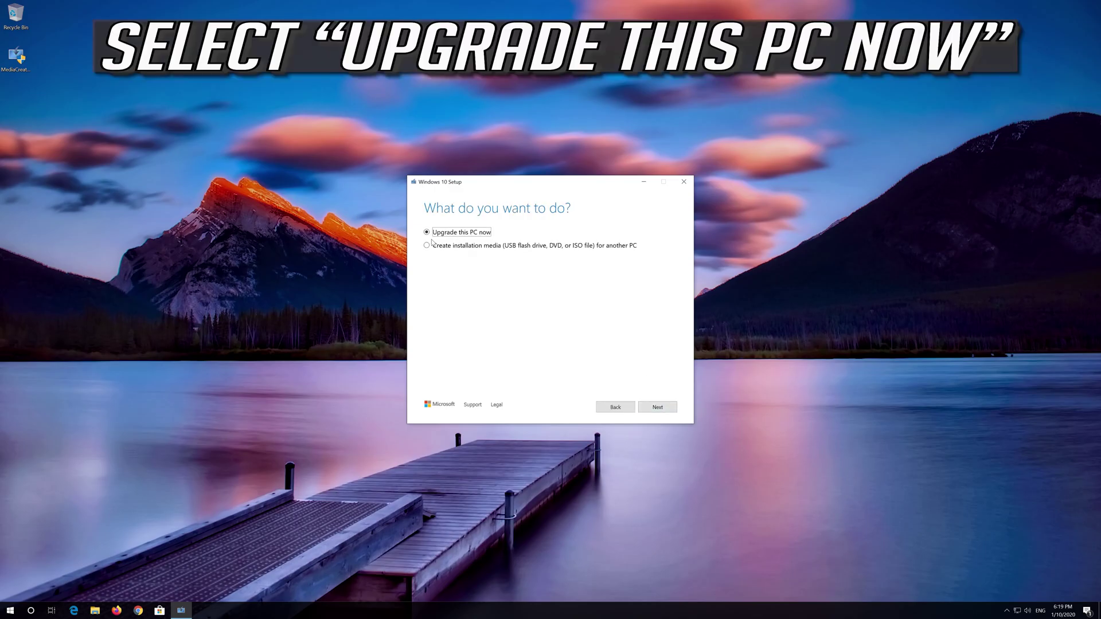
Choose Upgrade this PC now, accept the license terms, and install Windows 10 Pro keeping personal files and apps
left_click(656, 407)
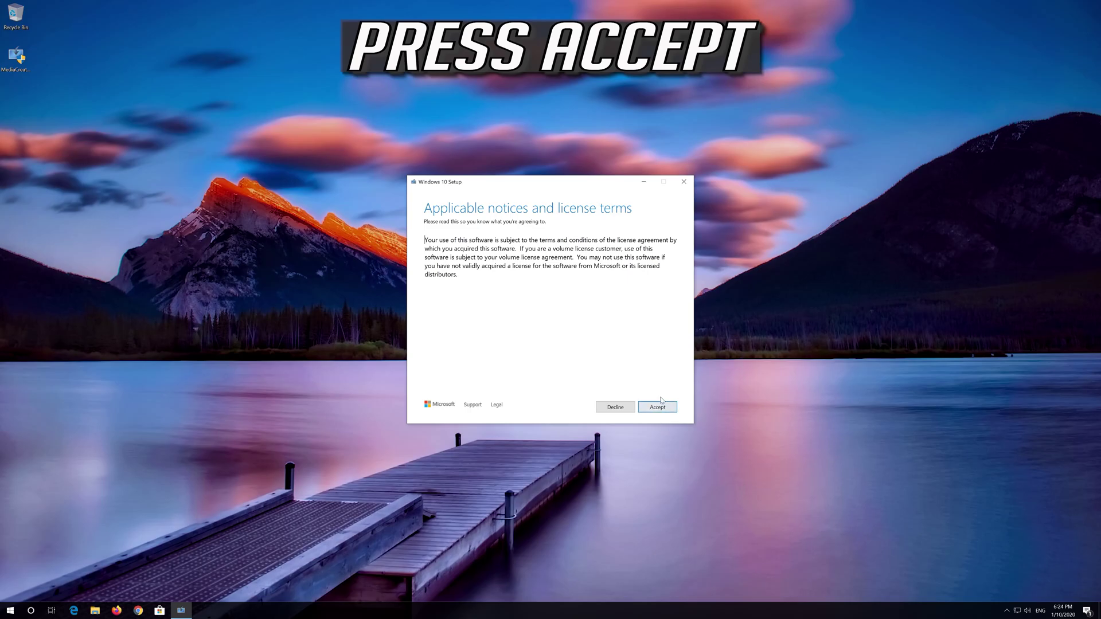
left_click(659, 406)
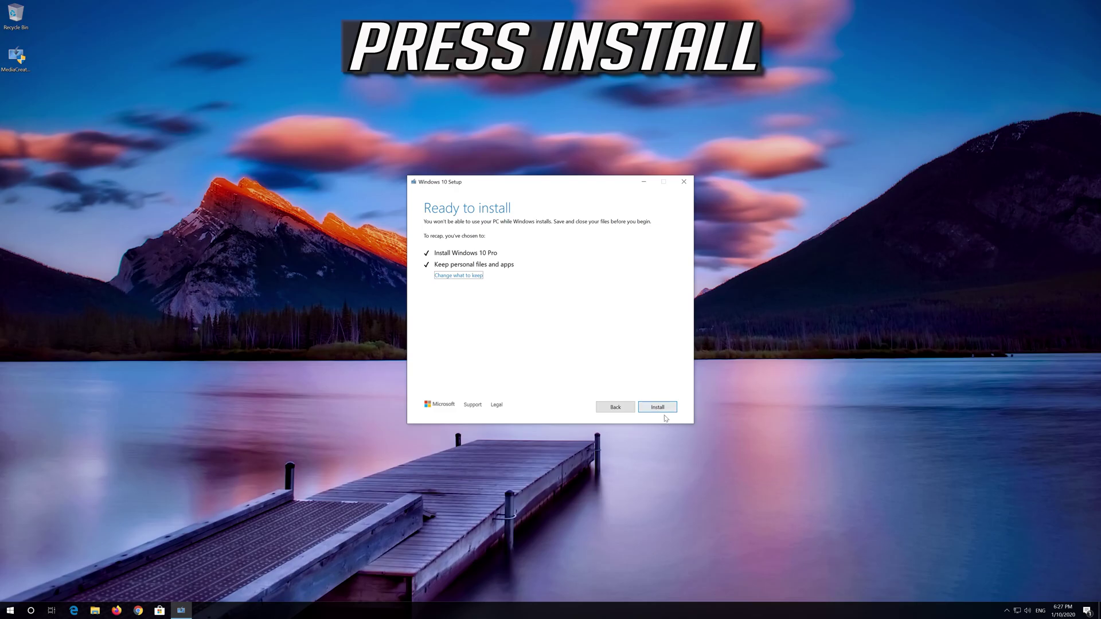
left_click(657, 408)
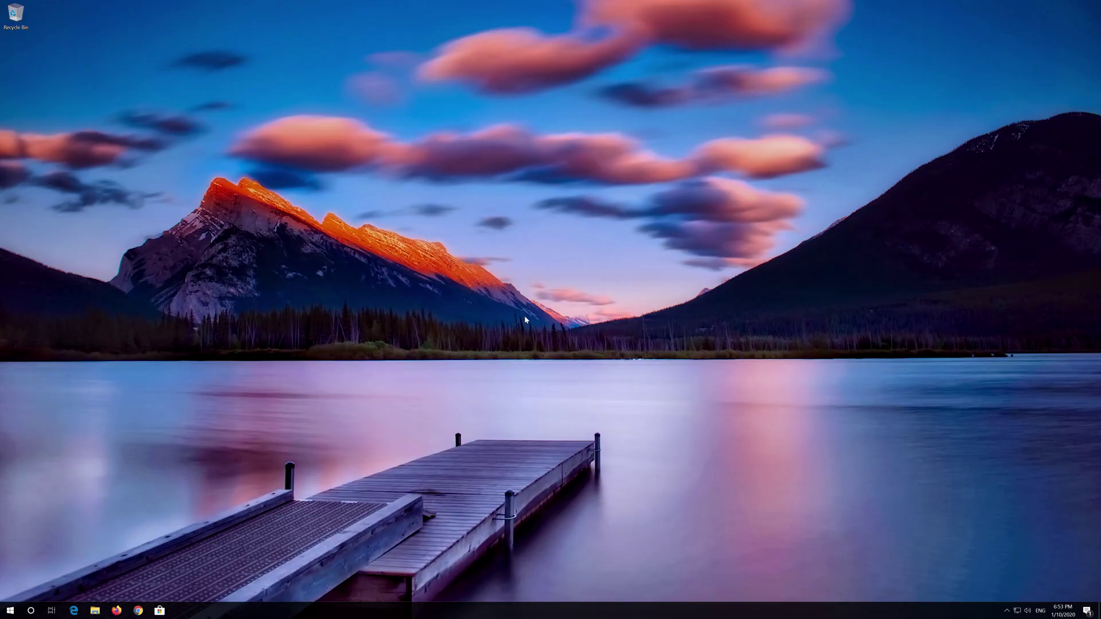
Open the Windows Recovery options settings and restart the PC into advanced startup
key("super")
type("recovery ")
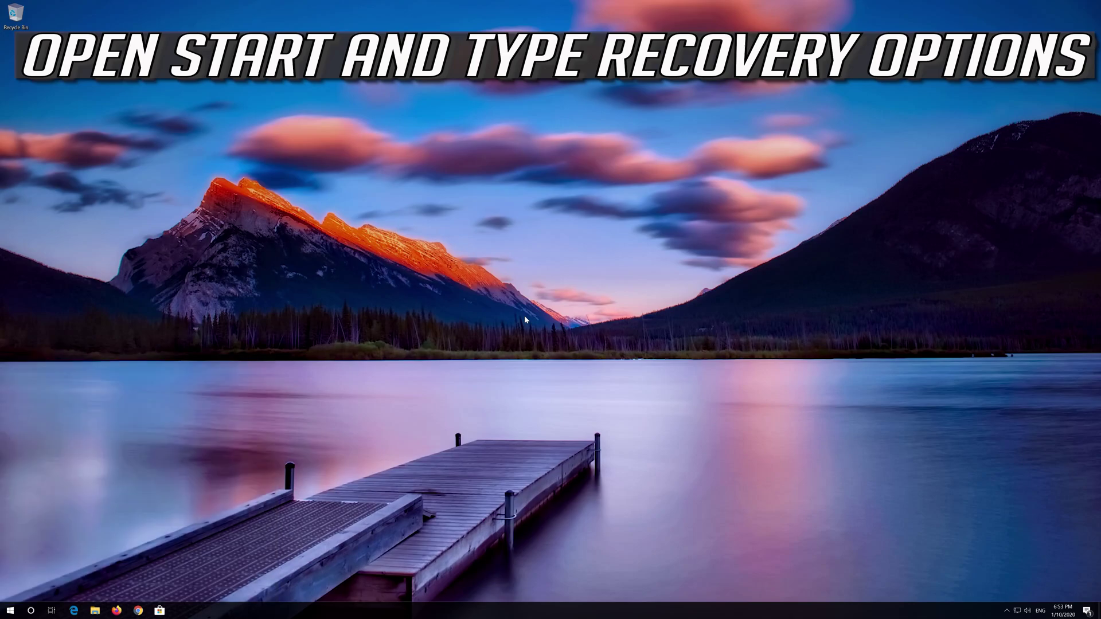
type("option")
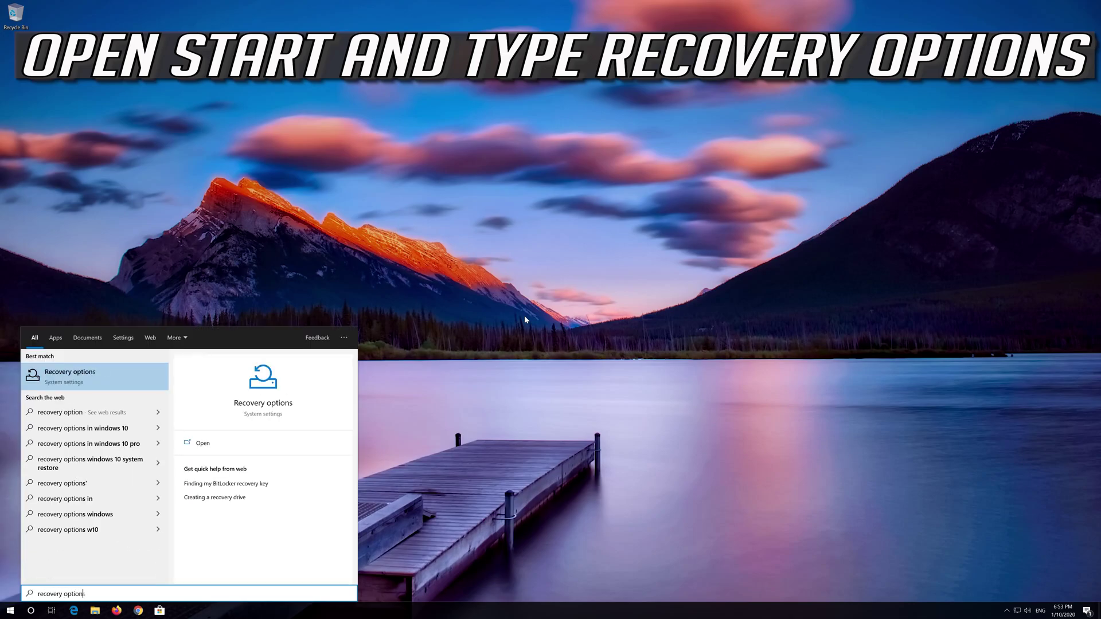
left_click(96, 379)
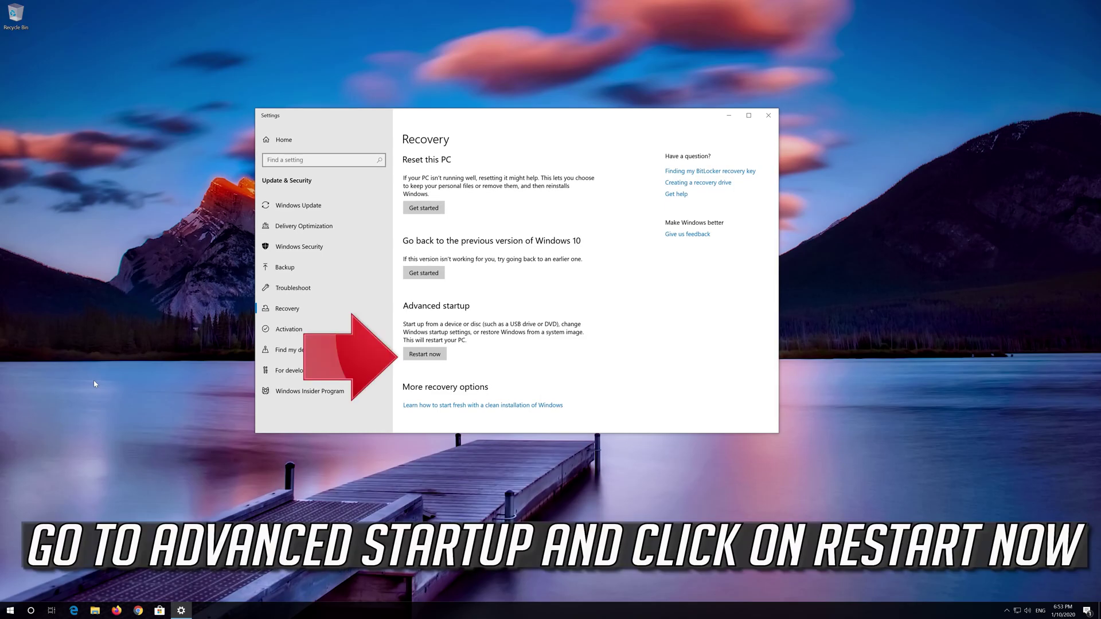
left_click(424, 354)
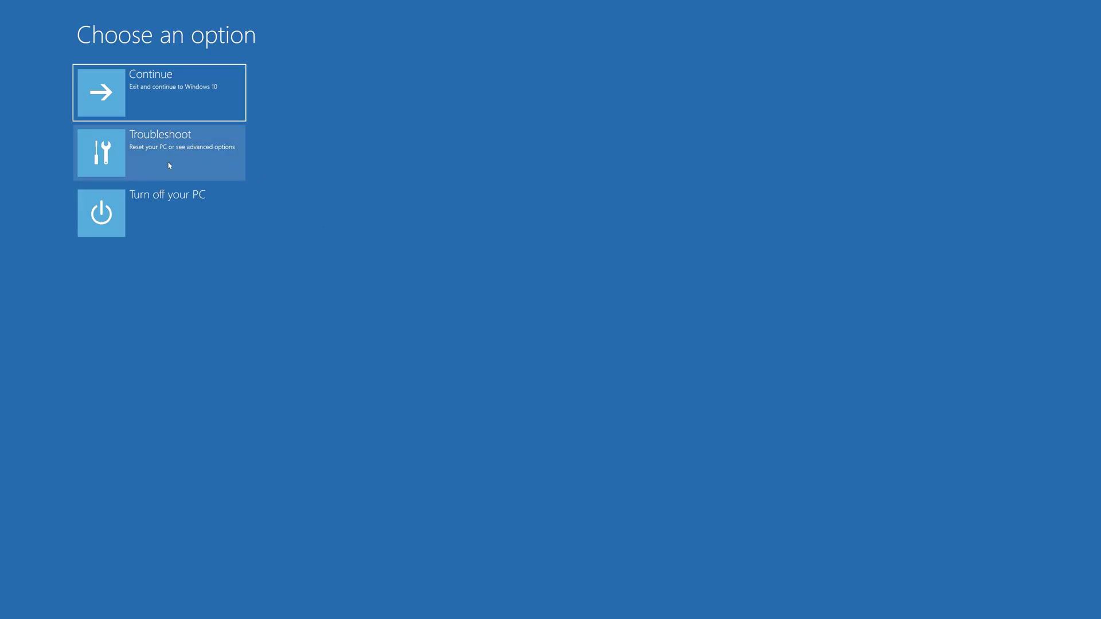
Start System Restore from the advanced troubleshooting options and continue with the listed user account
left_click(177, 158)
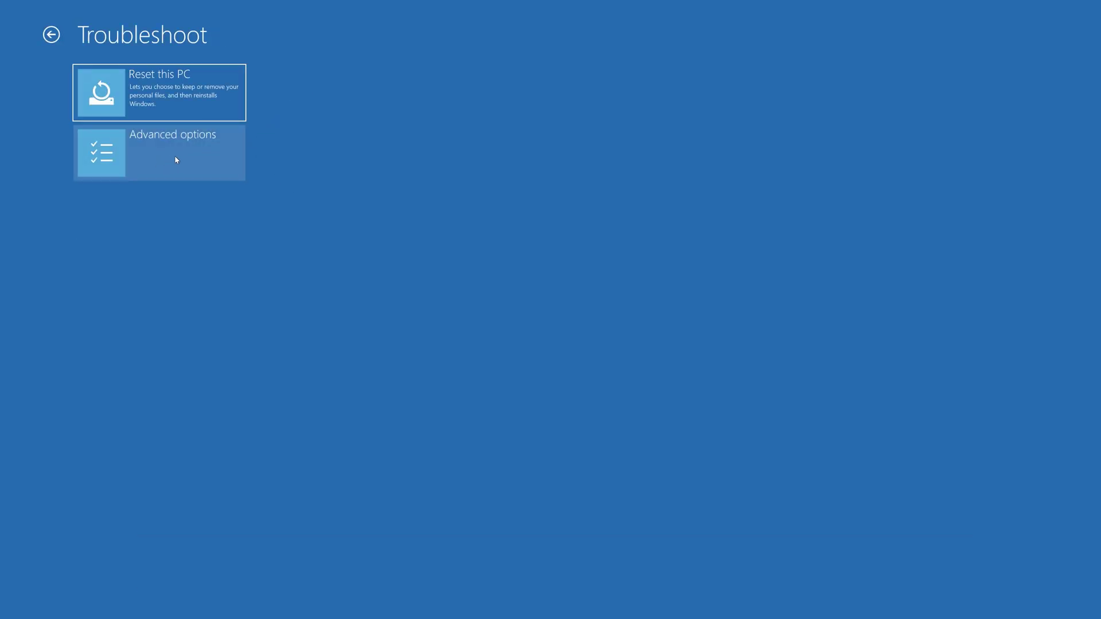
left_click(176, 159)
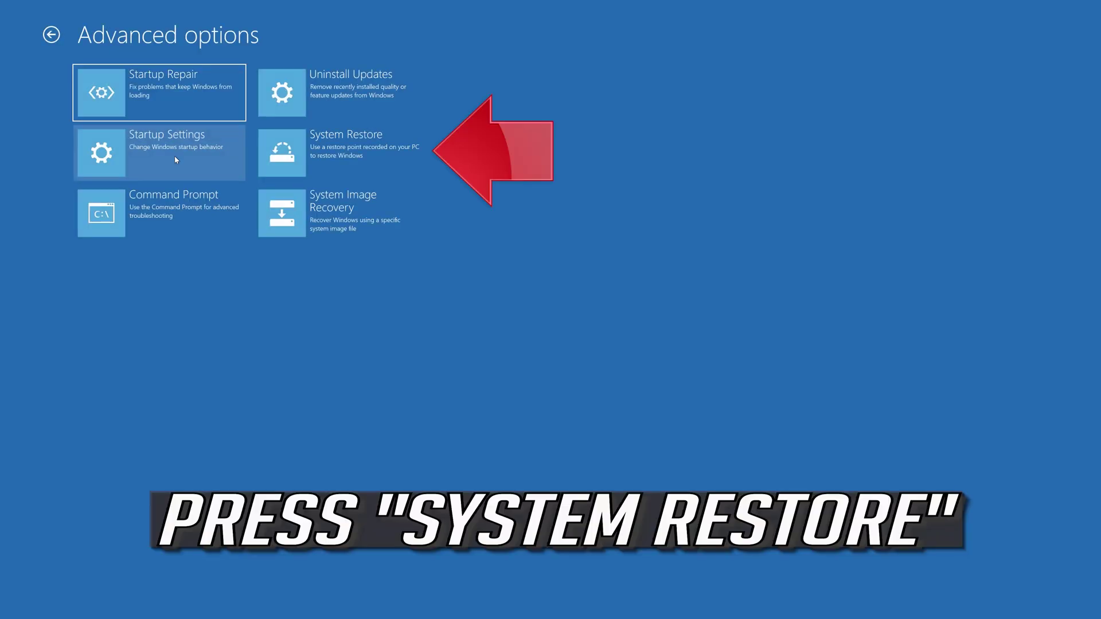
left_click(362, 167)
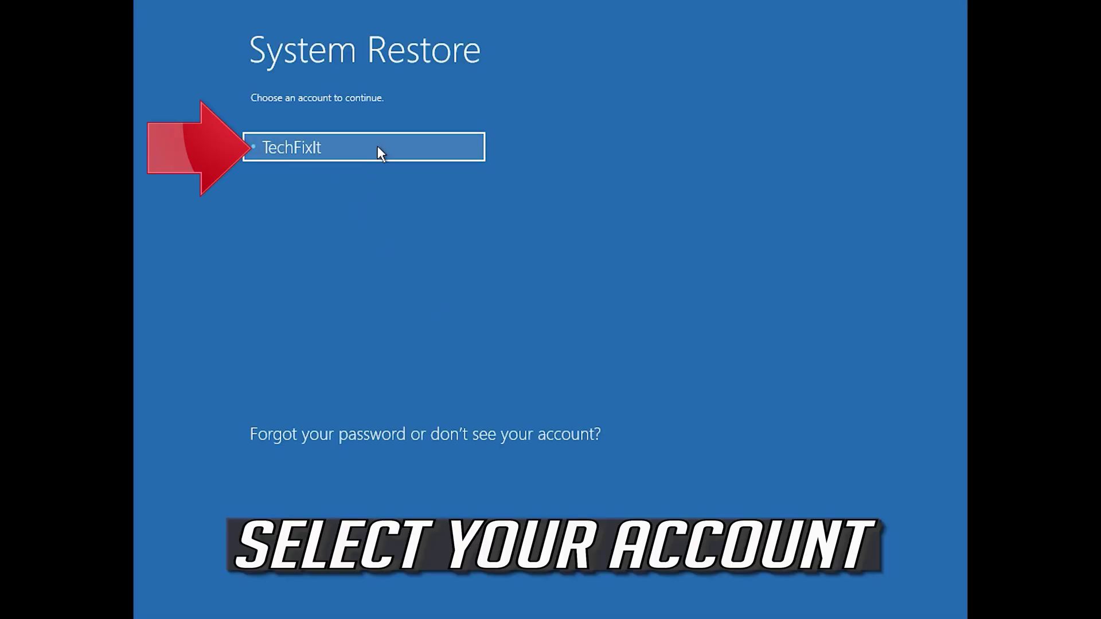
left_click(376, 149)
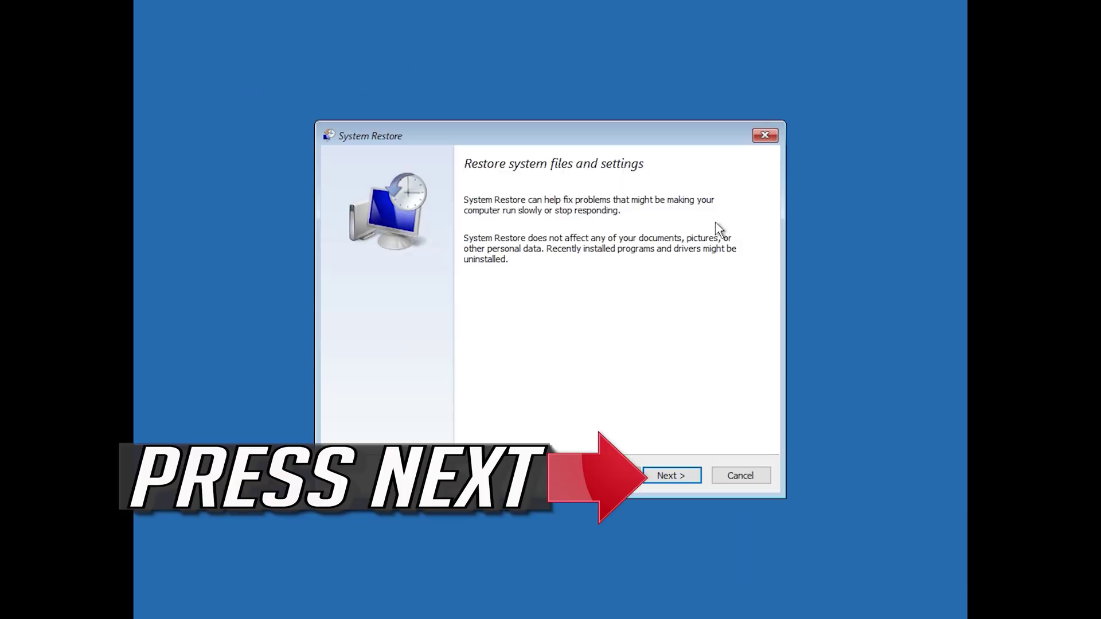
Restore the computer to the manual restore point from 1/10/2020 12:21:42 AM and confirm starting the restore
left_click(672, 476)
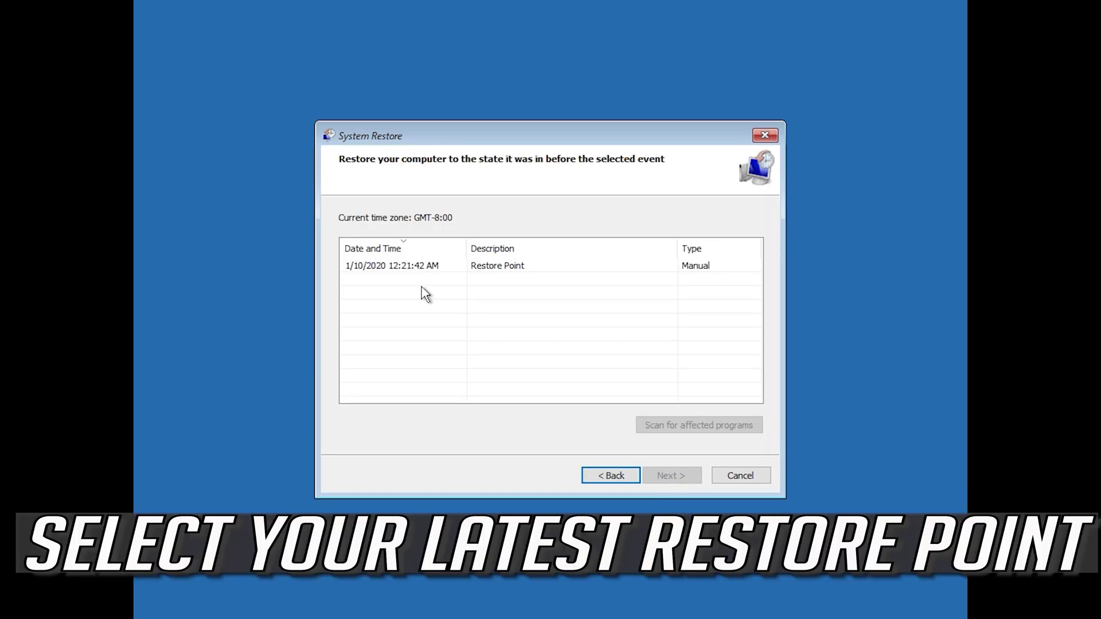
left_click(392, 268)
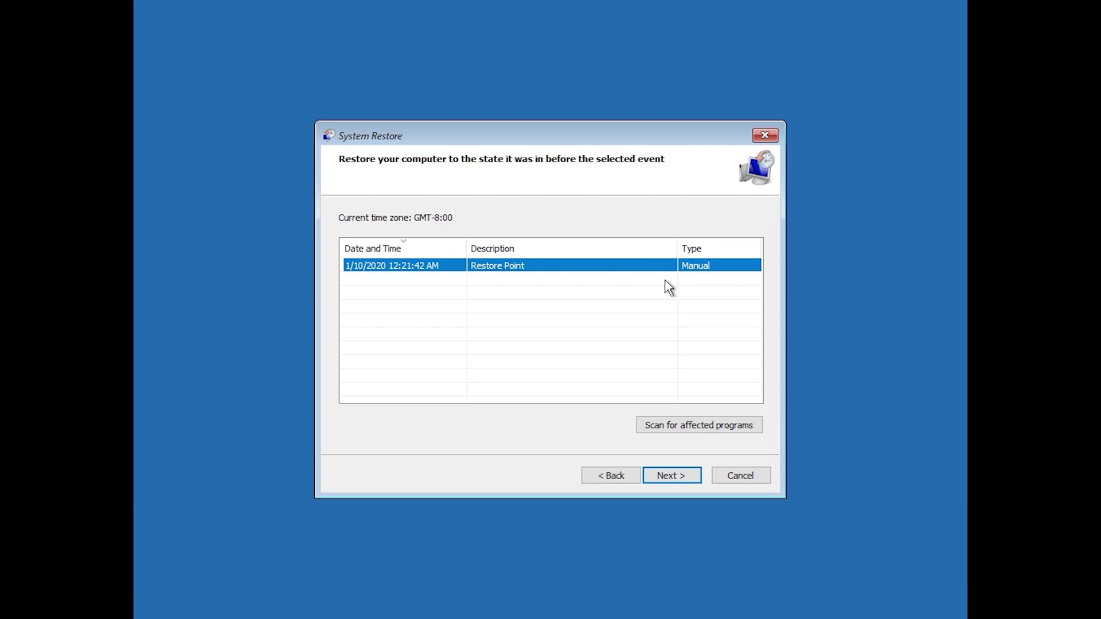
left_click(676, 482)
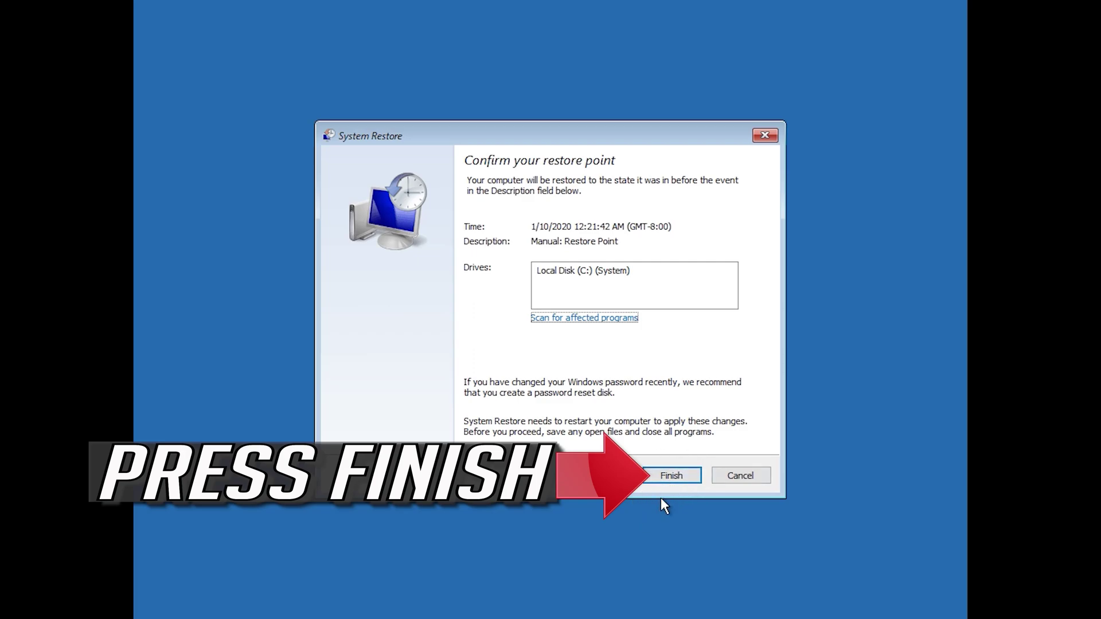
left_click(672, 477)
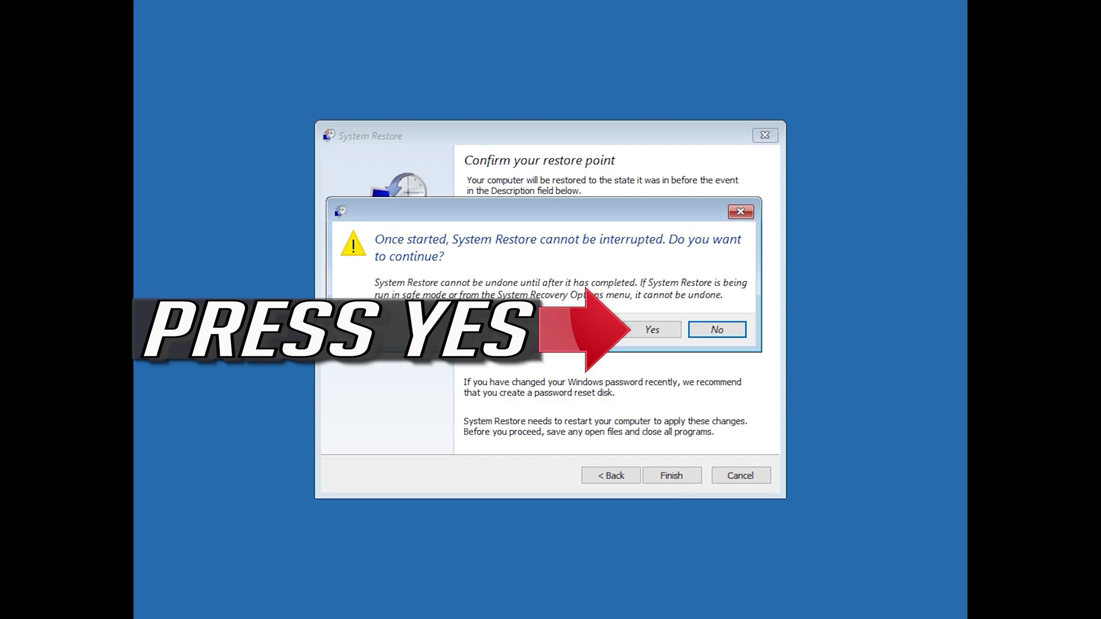
left_click(652, 332)
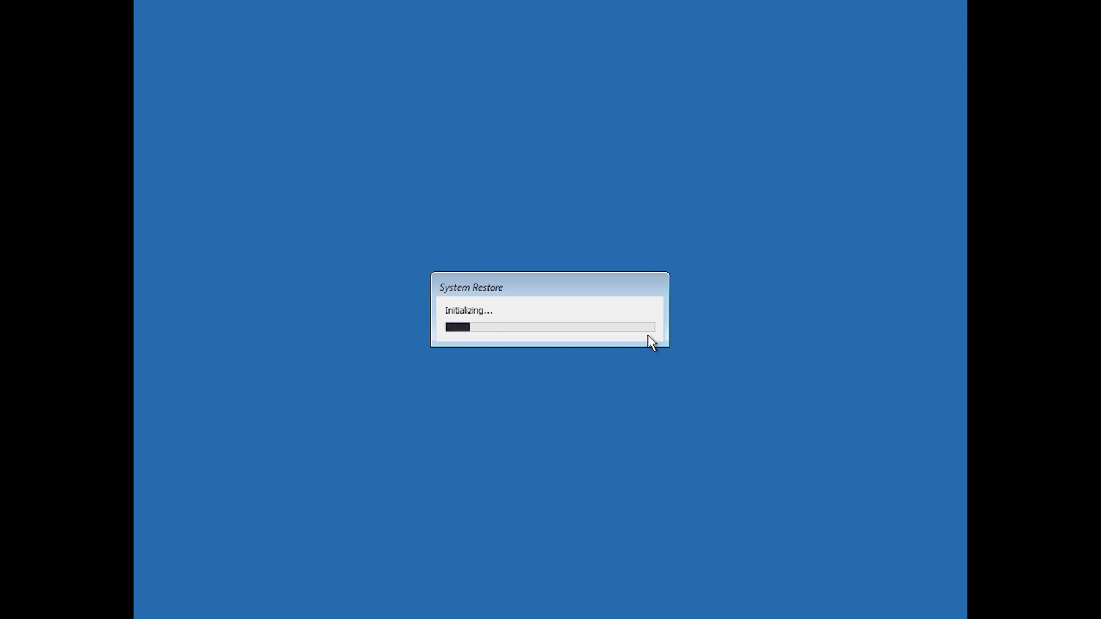